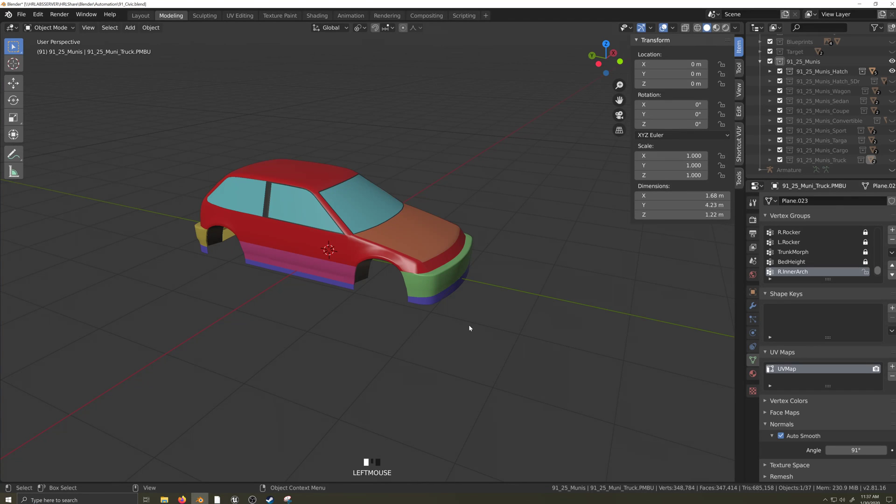
# Apply the Mirror modifier on the 91_25_Muni_Hatch car body, leaving its Armature modifier in place.
pyautogui.click(440, 288)
pyautogui.click(753, 305)
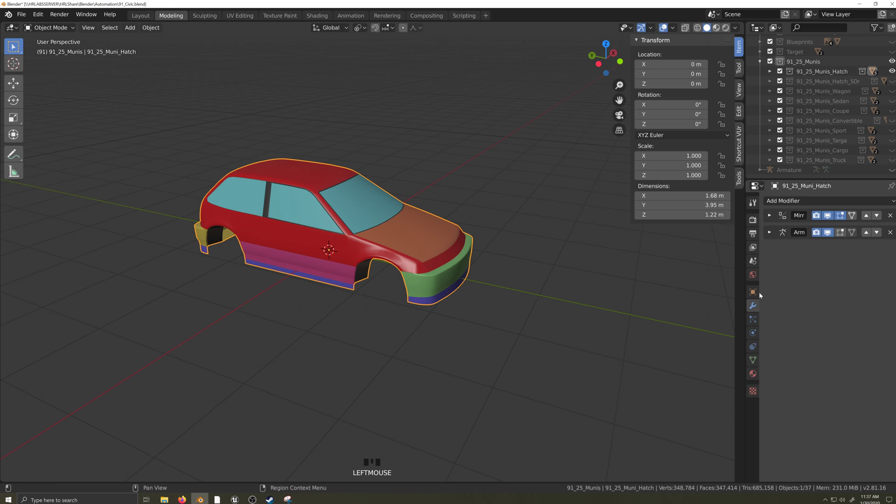
pyautogui.click(769, 215)
pyautogui.click(794, 230)
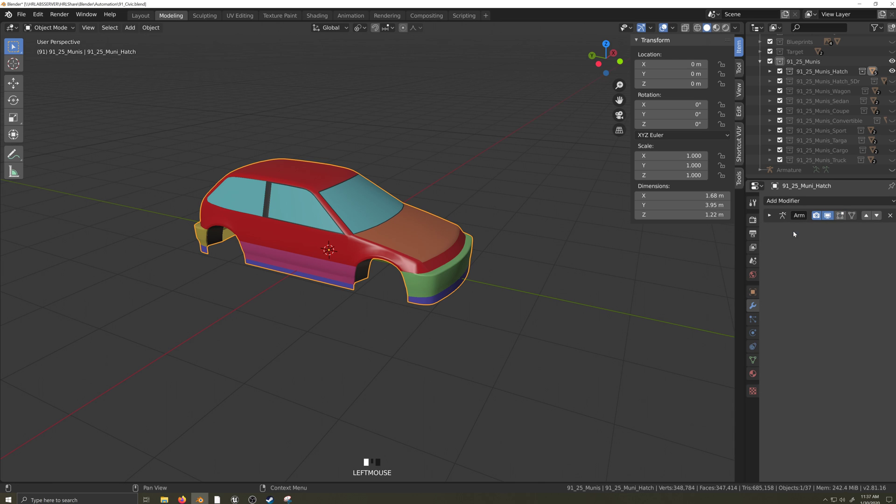
# Swap the visible collection from 91_25_Munis_Hatch to 91_25_Munis_Hatch_5Dr and apply the Mirror modifier on the 91_25_Muni_Hatch_5Dr body.
pyautogui.click(892, 71)
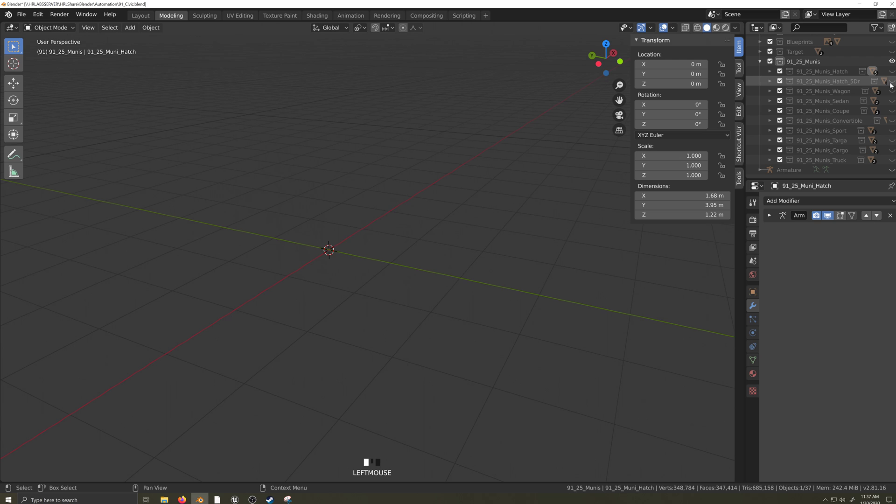
pyautogui.click(891, 83)
pyautogui.click(416, 269)
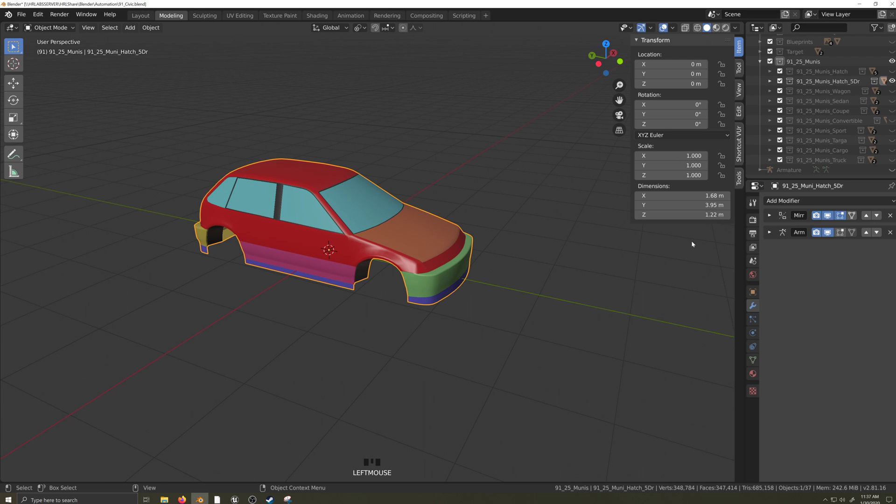
pyautogui.click(769, 215)
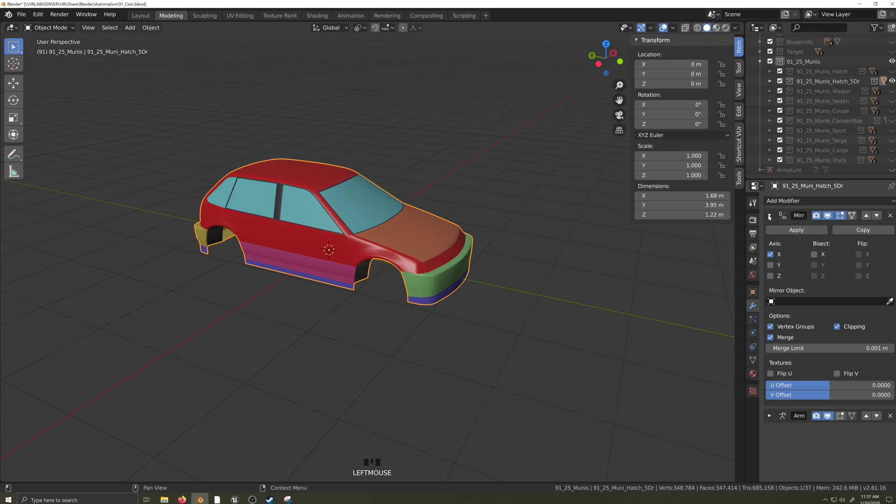
pyautogui.click(788, 230)
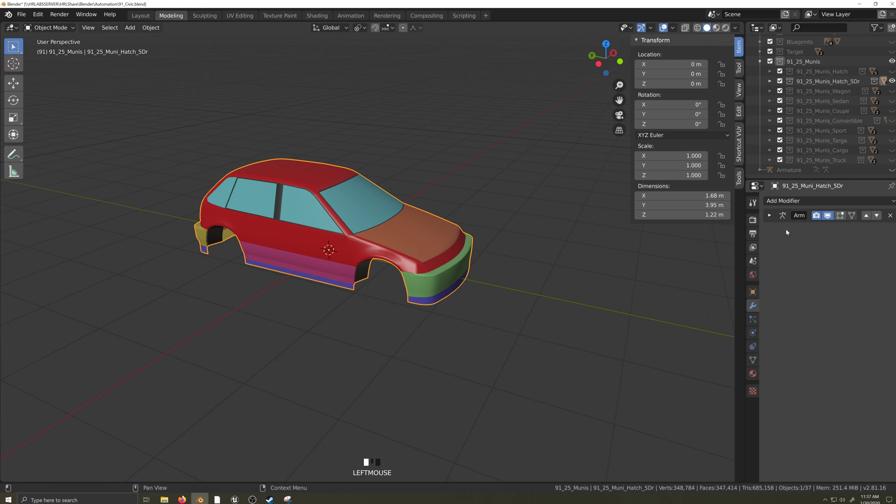
# Hide the five-door hatch collection, show 91_25_Munis_Wagon, and apply the Mirror modifier on the 91_25_Muni_Wagon body.
pyautogui.click(892, 81)
pyautogui.click(892, 90)
pyautogui.click(770, 91)
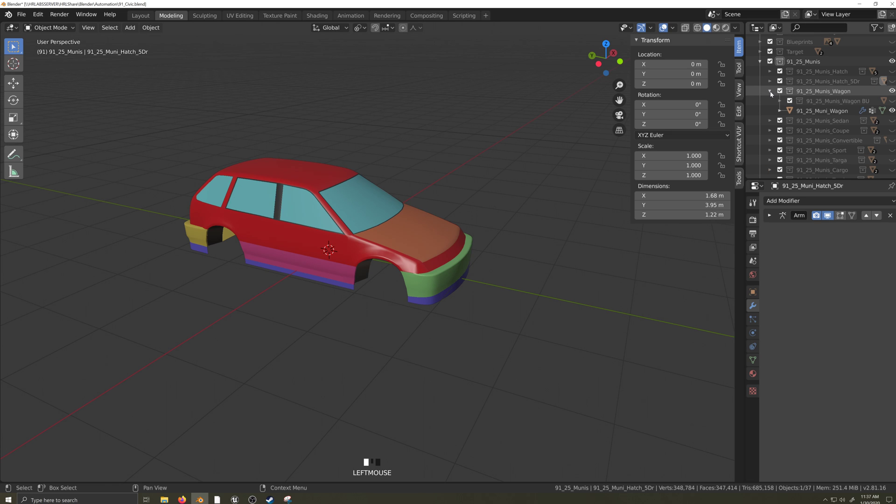
pyautogui.click(771, 92)
pyautogui.click(458, 236)
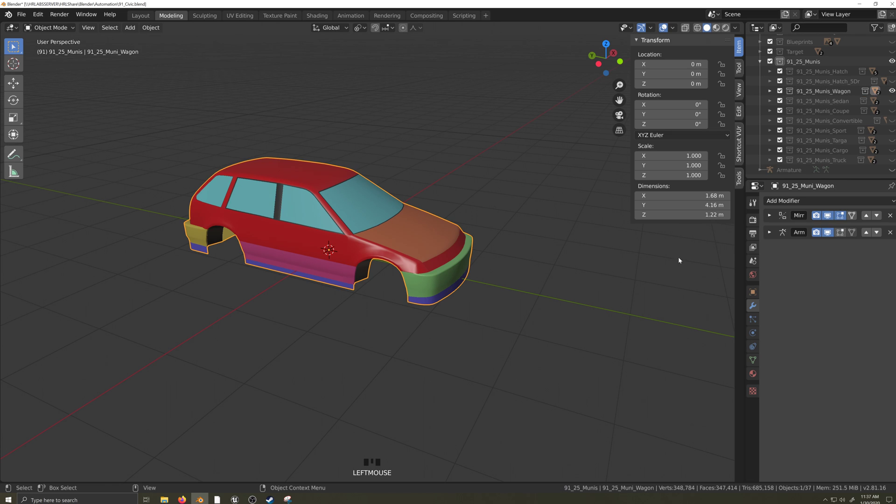
pyautogui.click(769, 215)
pyautogui.click(780, 229)
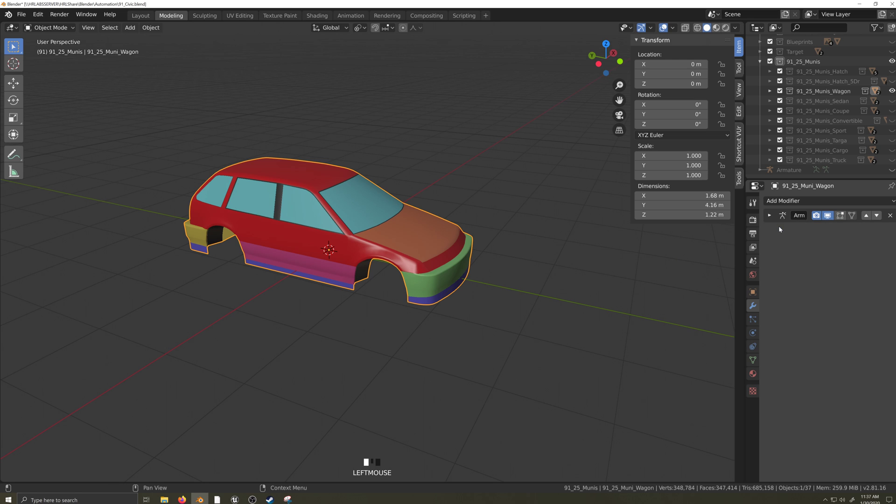
# Hide the wagon collection, show 91_25_Munis_Sedan, and apply the Mirror modifier on the 91_25_Muni_Sedan body.
pyautogui.click(891, 91)
pyautogui.click(891, 101)
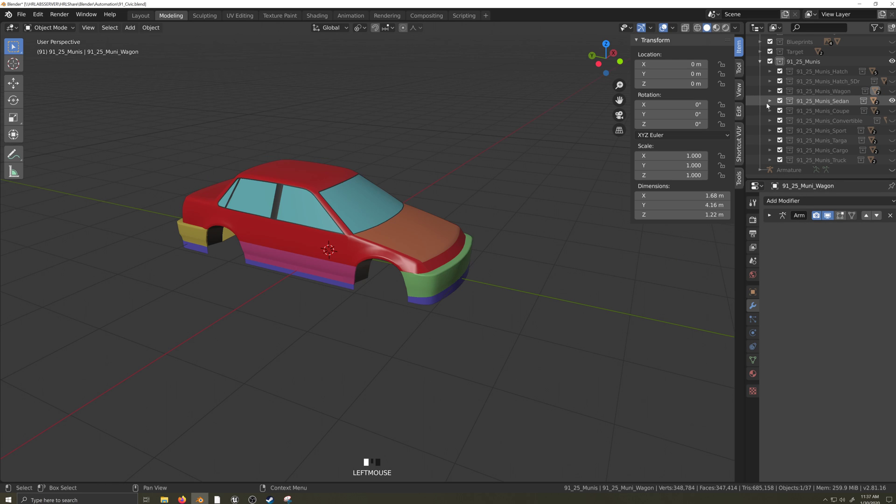
pyautogui.click(770, 101)
pyautogui.click(821, 120)
pyautogui.click(770, 101)
pyautogui.click(769, 215)
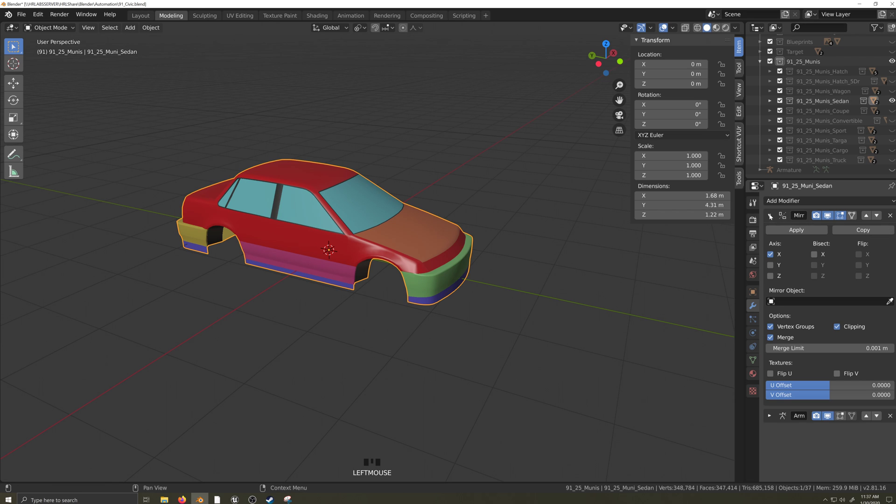
pyautogui.click(794, 231)
# Hide the sedan collection, show 91_25_Munis_Coupe, and apply the Mirror modifier on the 91_25_Muni_Coupe body.
pyautogui.click(892, 100)
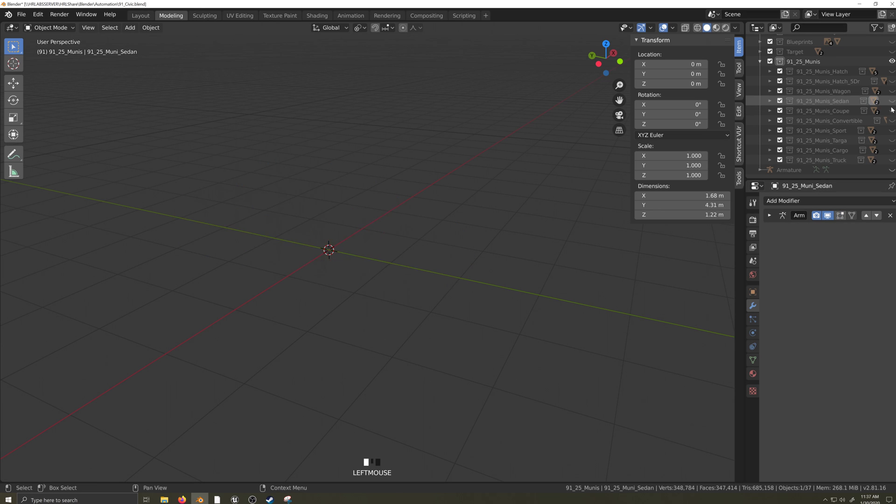
pyautogui.click(892, 111)
pyautogui.click(770, 110)
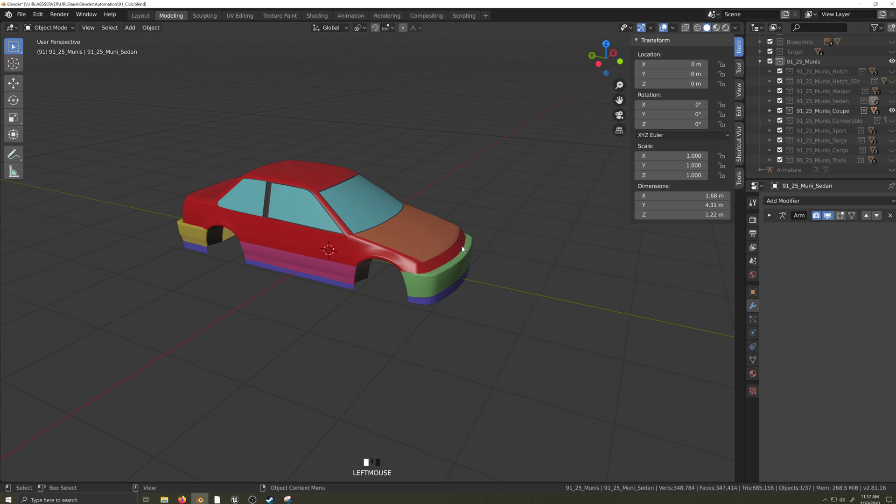
pyautogui.click(821, 130)
pyautogui.click(769, 111)
pyautogui.click(769, 215)
pyautogui.click(793, 230)
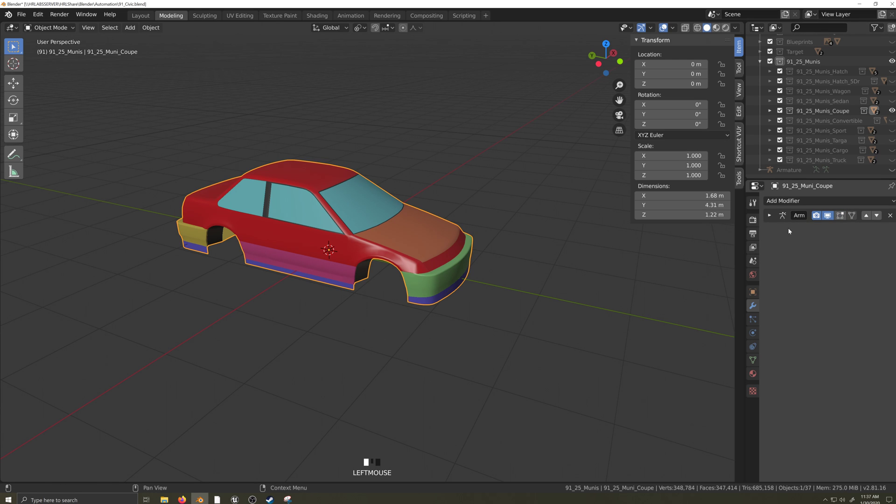
# Hide the coupe collection, show 91_25_Munis_Convertible, and apply the Mirror modifier on the 91_25_Muni_Convertible body.
pyautogui.click(891, 111)
pyautogui.click(891, 121)
pyautogui.click(769, 120)
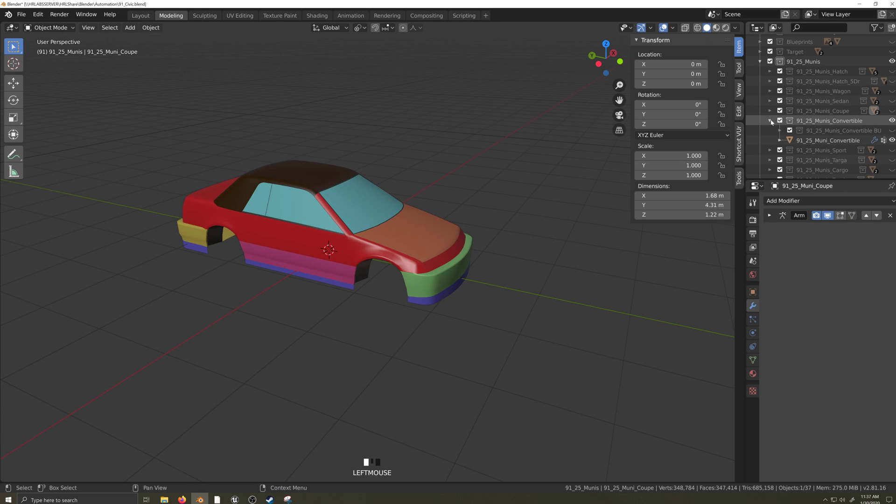
pyautogui.click(828, 140)
pyautogui.click(770, 121)
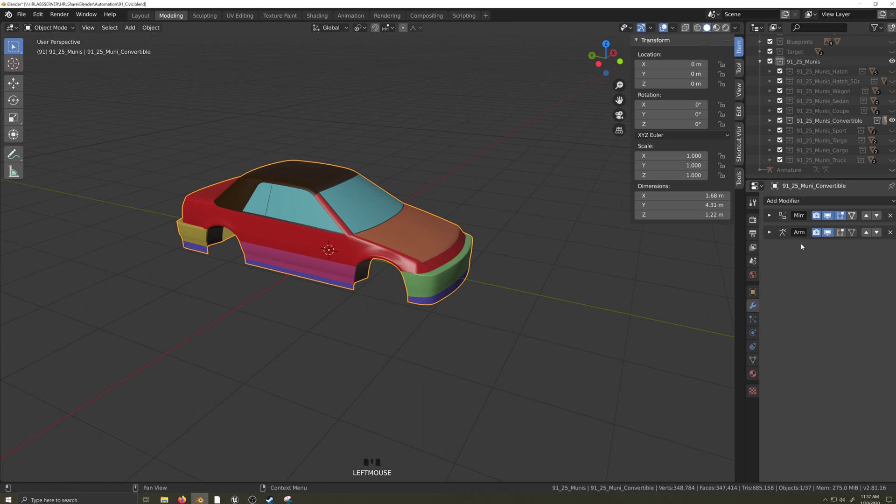
pyautogui.click(769, 215)
pyautogui.click(793, 230)
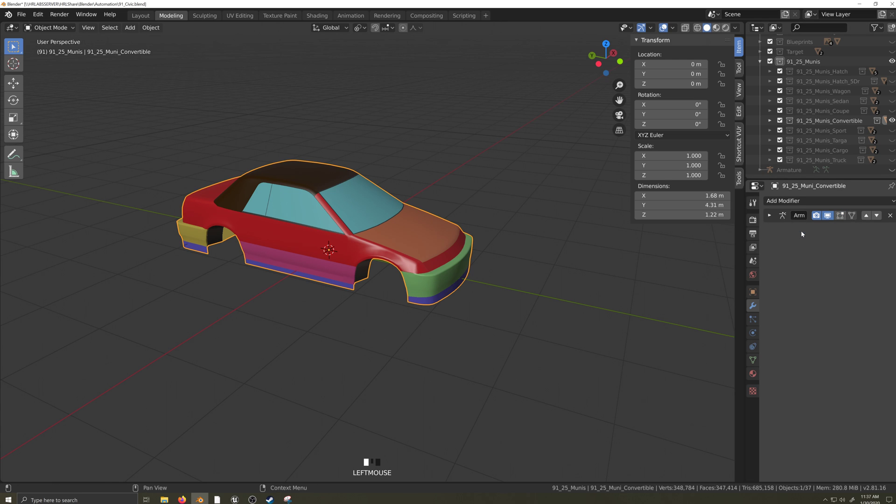
# Hide the convertible collection, show 91_25_Munis_Sport, and apply the Mirror modifier on the 91_25_Muni_Sport body.
pyautogui.click(891, 121)
pyautogui.click(892, 131)
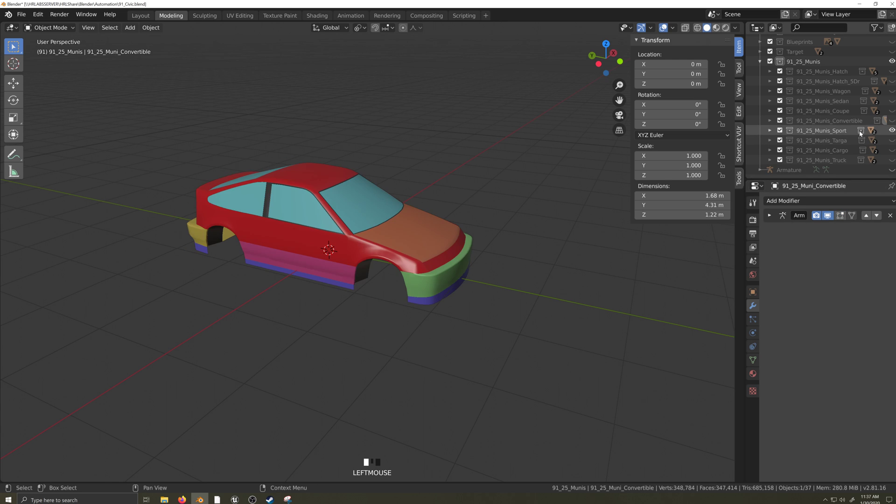
pyautogui.click(768, 131)
pyautogui.click(770, 132)
pyautogui.click(440, 243)
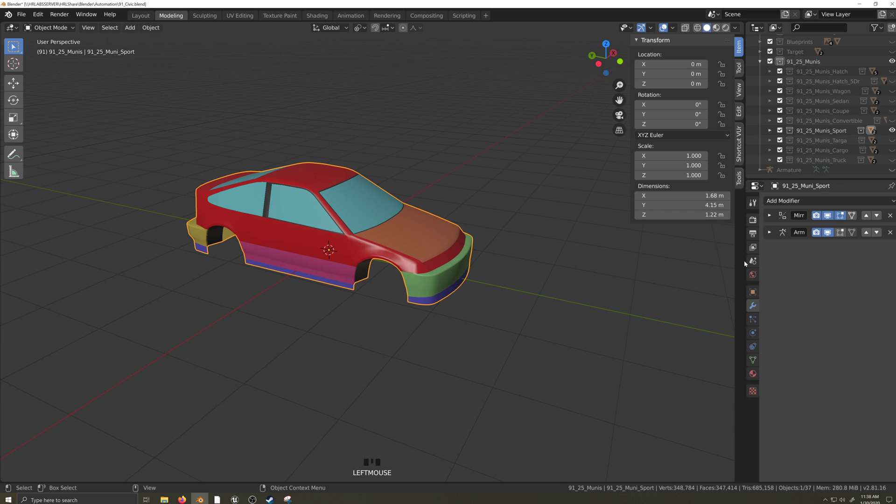
pyautogui.click(769, 216)
pyautogui.click(787, 234)
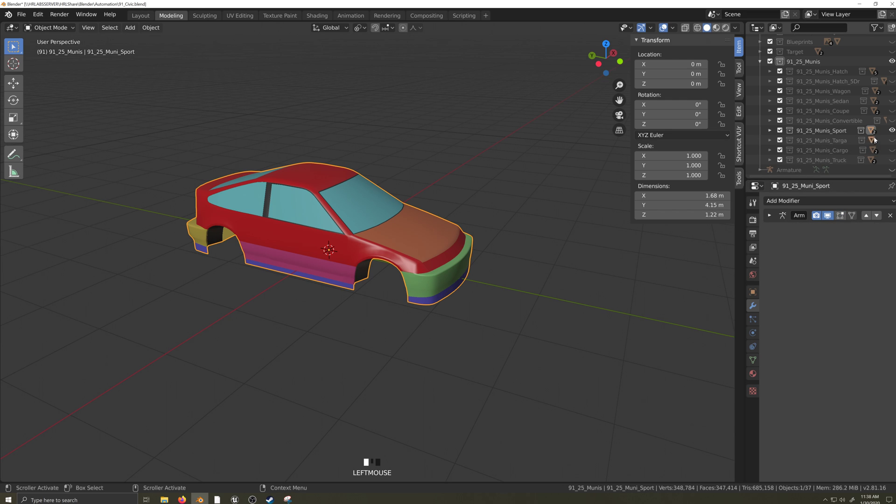
# Isolate the 91_25_Munis_Targa collection in place of the sport one and apply the Mirror modifier on the 91_25_Muni_Targa body.
pyautogui.keyDown('ctrl'); pyautogui.click(891, 140); pyautogui.keyUp('ctrl')
pyautogui.click(770, 140)
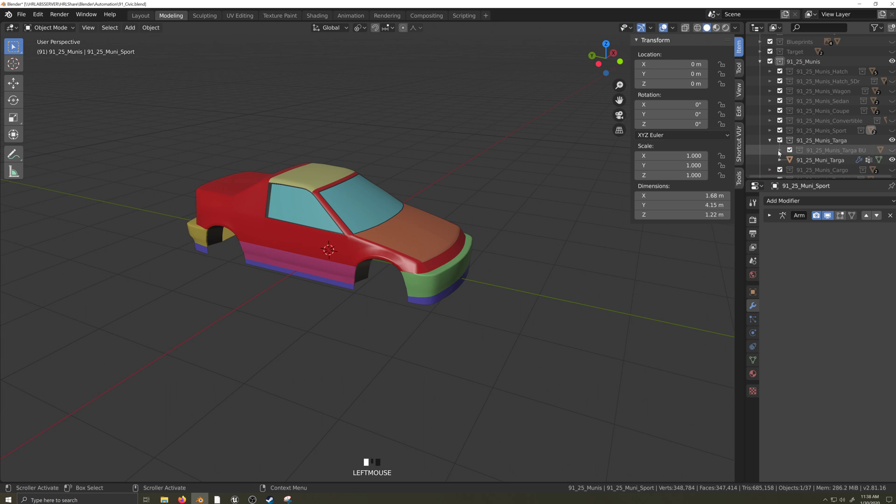
pyautogui.click(437, 244)
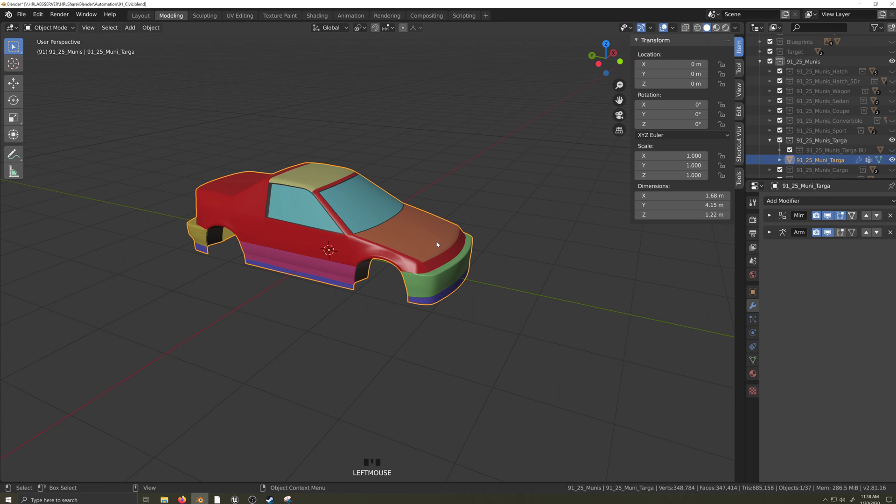
pyautogui.click(769, 215)
pyautogui.click(787, 235)
pyautogui.click(769, 140)
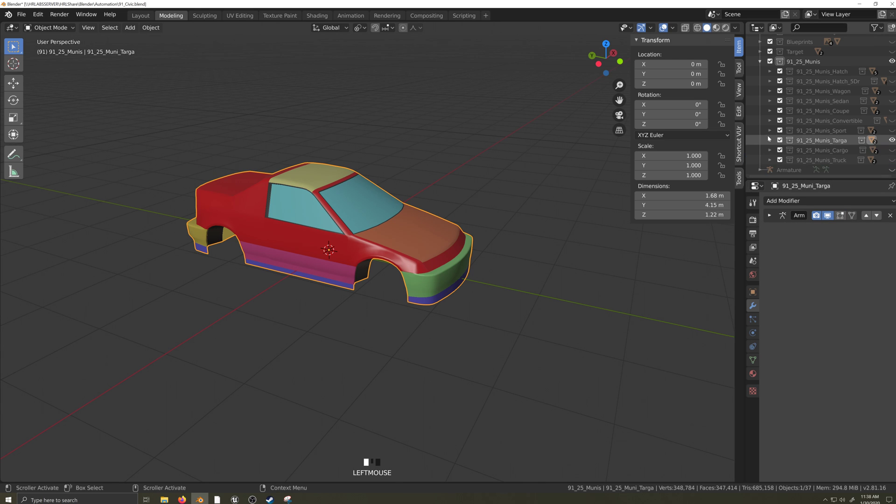
# Hide the targa collection, show 91_25_Munis_Cargo, and apply the Mirror modifier on the 91_25_Muni_Cargo body.
pyautogui.click(892, 141)
pyautogui.click(892, 150)
pyautogui.click(770, 150)
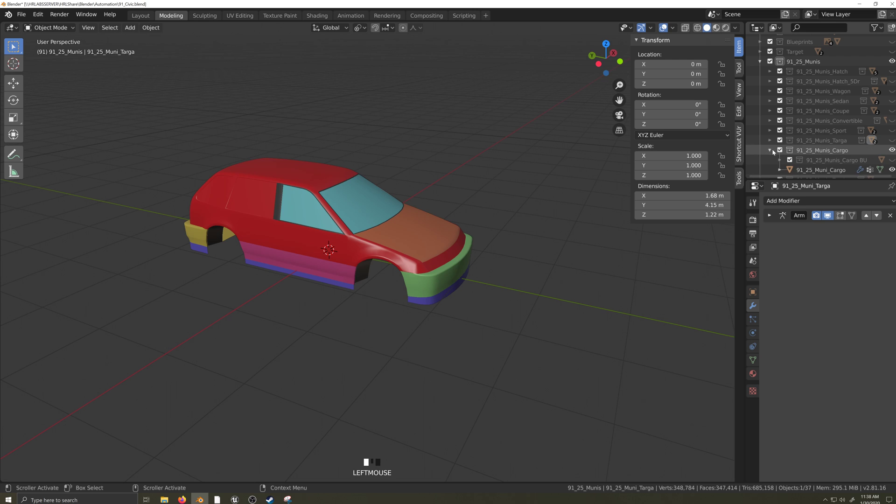
pyautogui.scroll(-2, 793, 154)
pyautogui.click(820, 150)
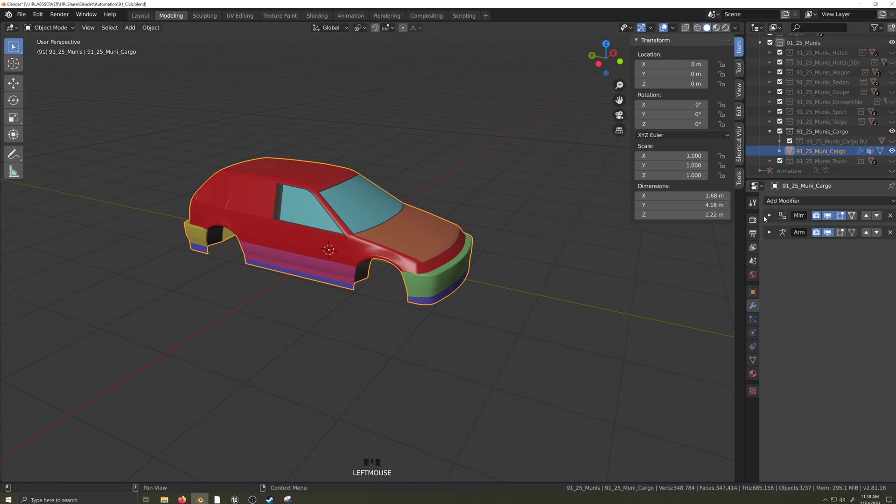
pyautogui.click(769, 215)
pyautogui.click(796, 230)
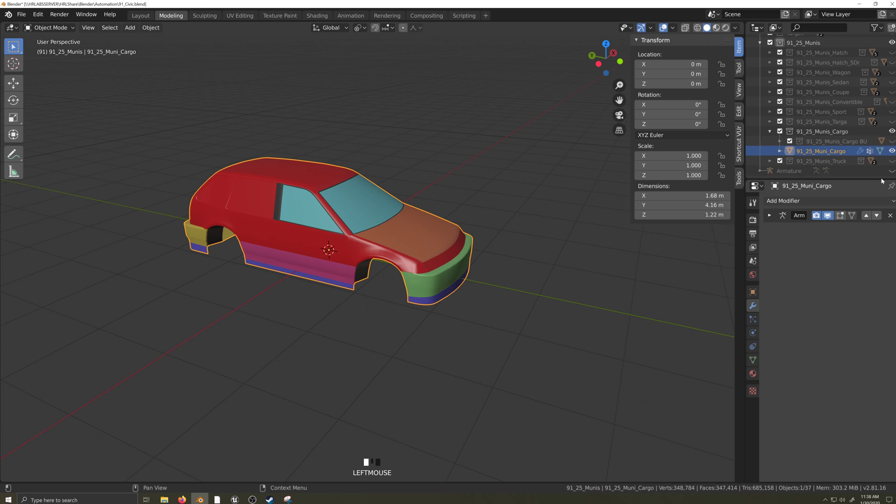
pyautogui.click(771, 132)
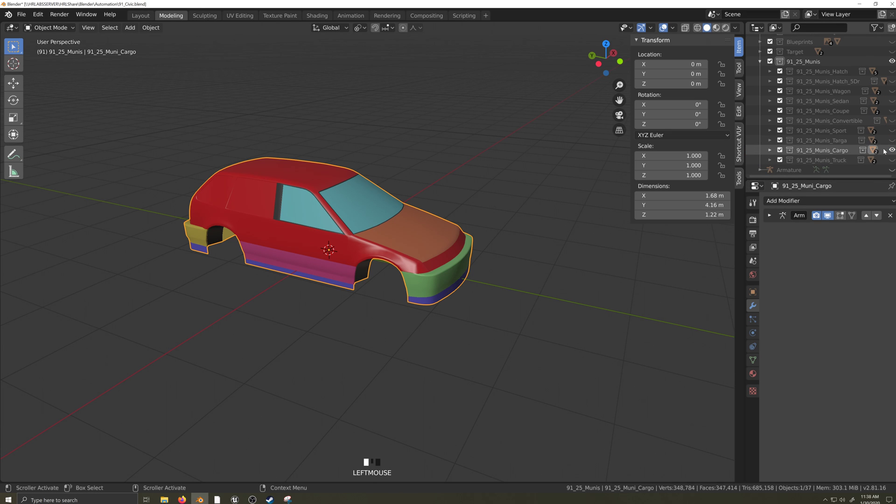
# Hide the cargo collection, show 91_25_Munis_Truck, and apply the Mirror modifier on the 91_25_Muni_Truck body.
pyautogui.click(892, 150)
pyautogui.click(891, 160)
pyautogui.click(770, 161)
pyautogui.scroll(-2, 796, 153)
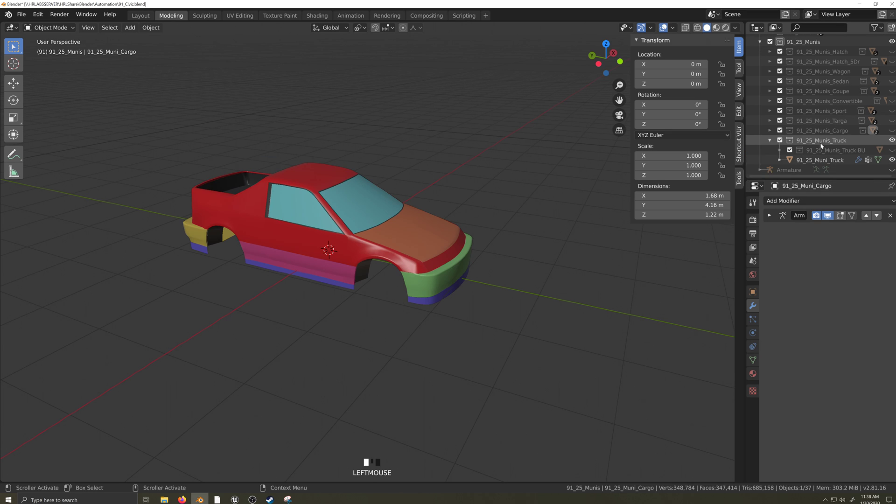
pyautogui.click(803, 159)
pyautogui.click(775, 218)
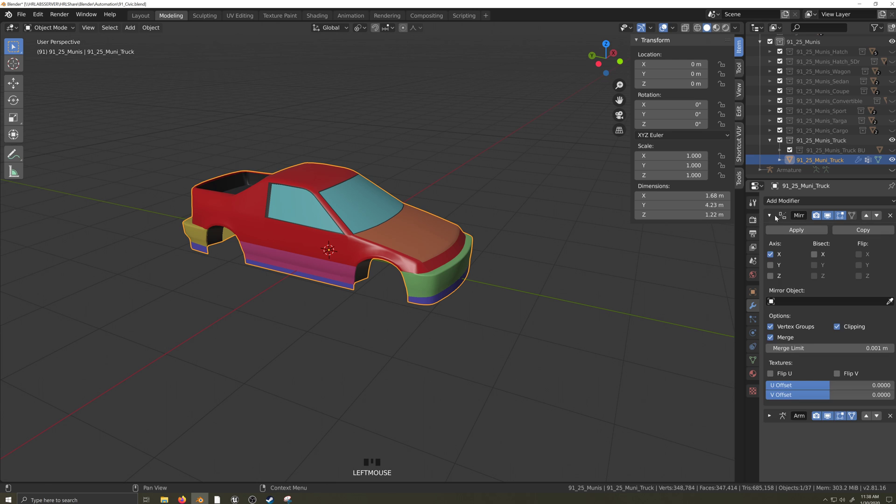
pyautogui.click(796, 230)
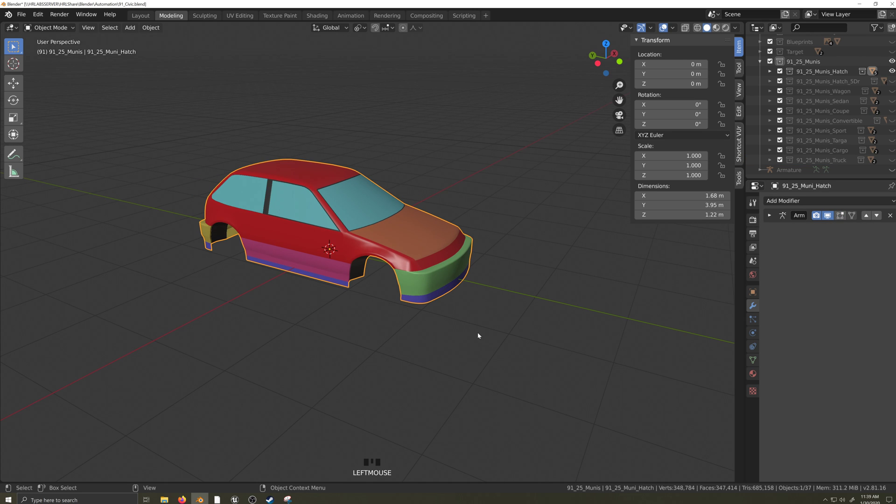
# Put the 91_25_Muni_Hatch body in Edit Mode and set up the UV Editing workspace with a wider 3D viewport beside the UV editor.
pyautogui.press('Tab')
pyautogui.hotkey('shift', '`')
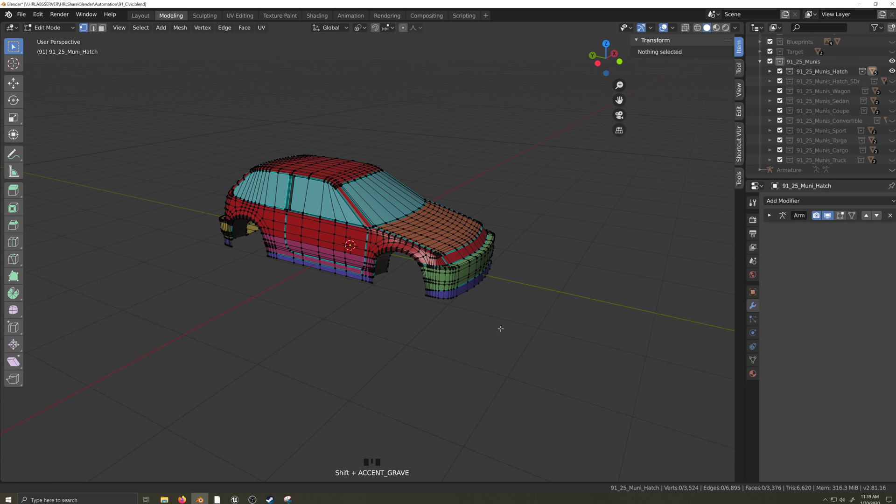
pyautogui.click(240, 15)
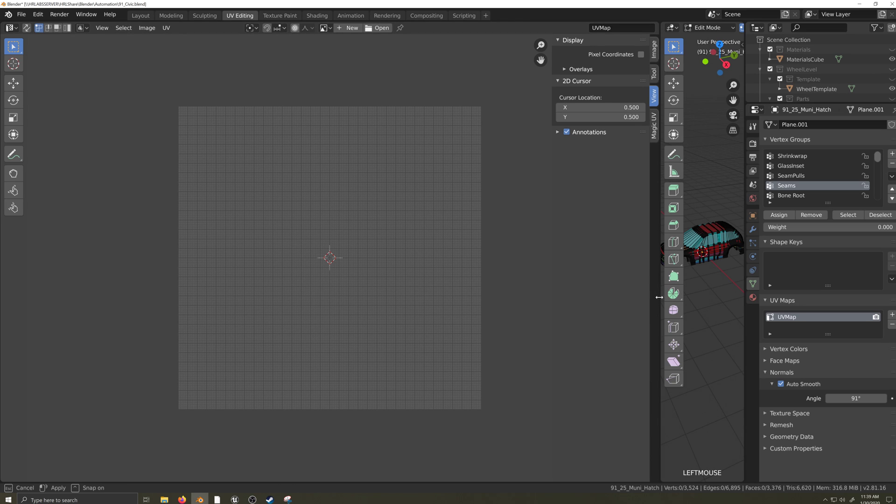
pyautogui.moveTo(660, 290); pyautogui.dragTo(449, 290)
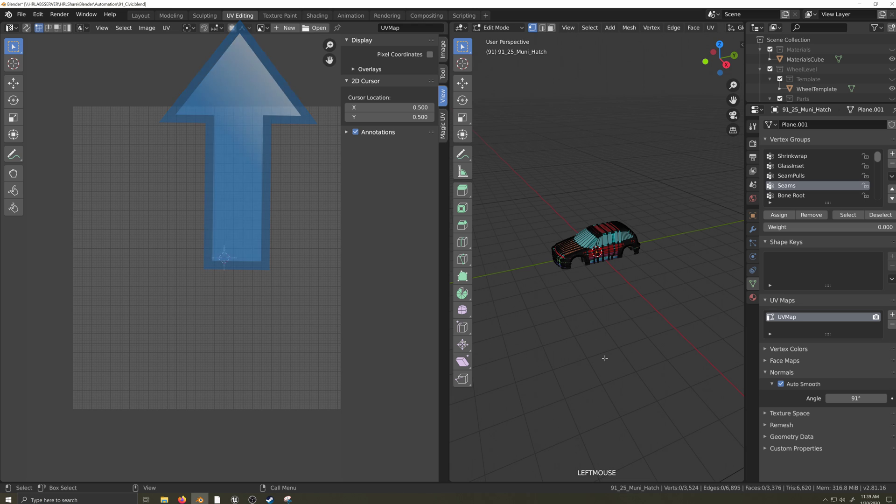
pyautogui.press('t')
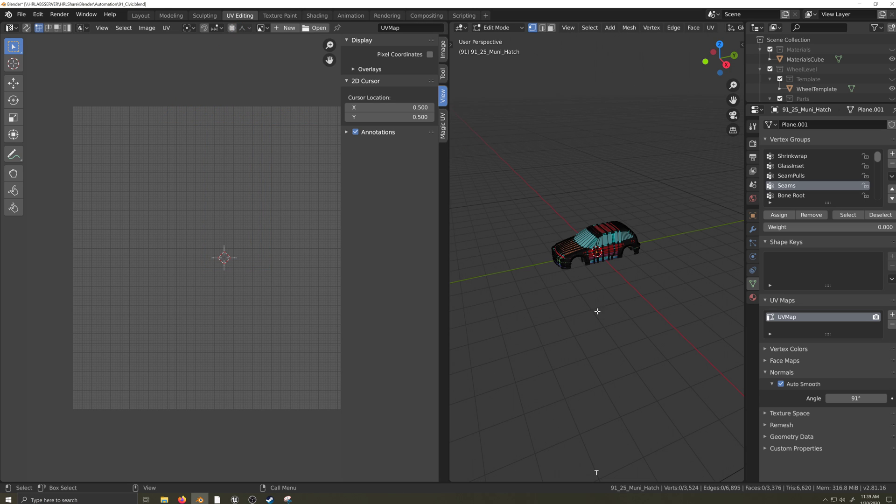
pyautogui.scroll(4, 596, 317)
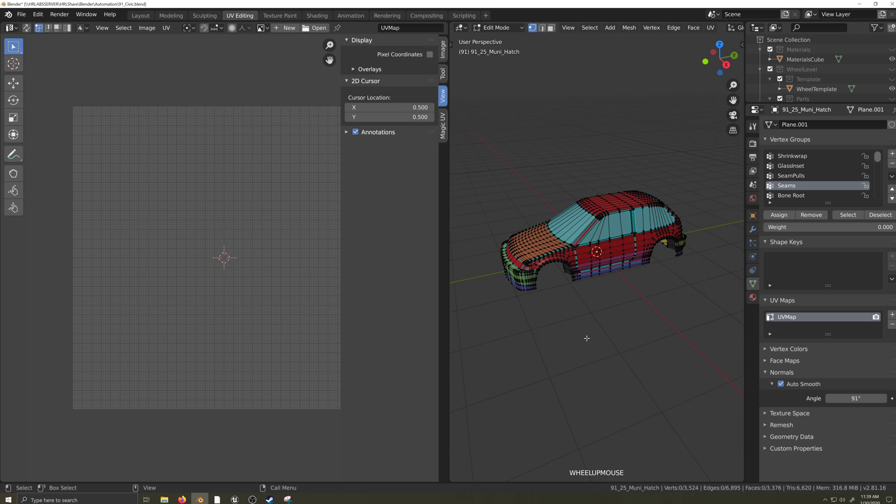
# Select the linked hatch body shell, unwrap it, and widen the UV editor beside the 3D viewport.
pyautogui.click(578, 250)
pyautogui.press('l')
pyautogui.moveTo(559, 353); pyautogui.dragTo(657, 322, button='middle')
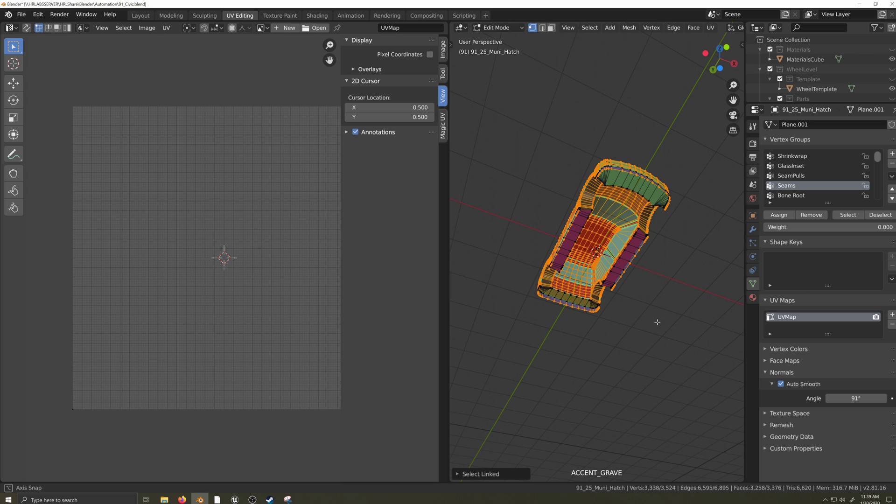
pyautogui.moveTo(657, 322); pyautogui.dragTo(672, 408, button='middle')
pyautogui.press('u')
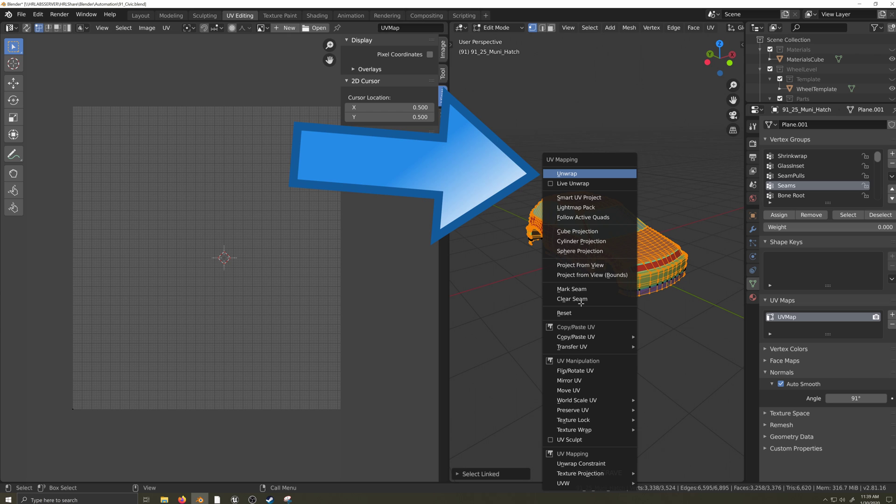
pyautogui.press('u')
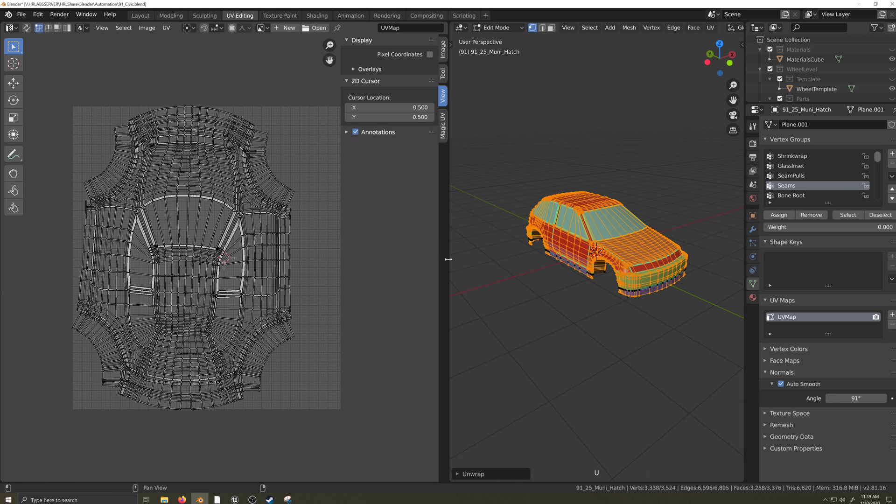
pyautogui.moveTo(448, 262); pyautogui.dragTo(578, 254)
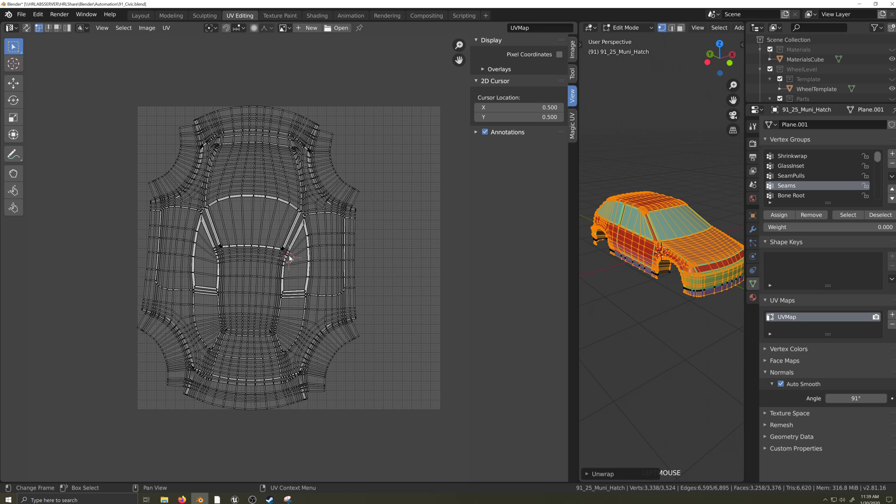
# Move the UV editor's 2D cursor to X 0, Y 0.
pyautogui.click(518, 107)
pyautogui.write('0')
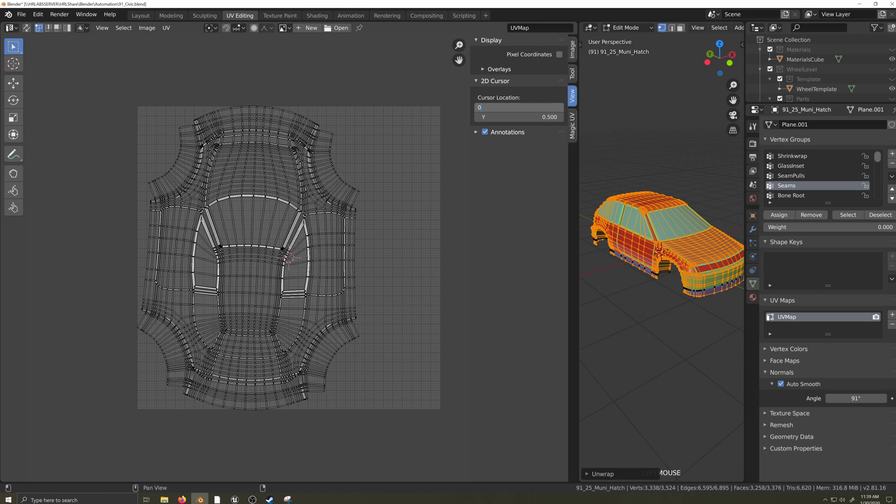
pyautogui.press('Tab')
pyautogui.write('0')
pyautogui.press('Tab')
# Set the UV editor's 2D cursor location to X 0.5, Y 0.5.
pyautogui.write('0.5')
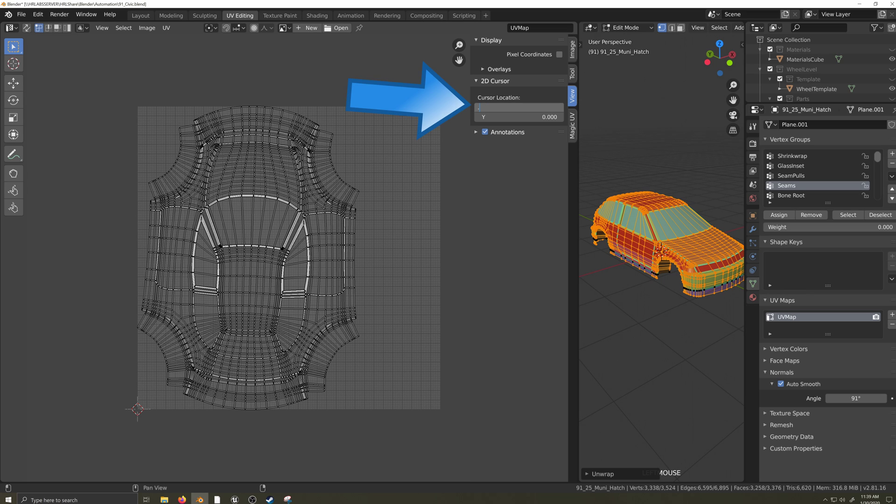
pyautogui.press('Tab')
pyautogui.write('0.5')
pyautogui.press('Tab')
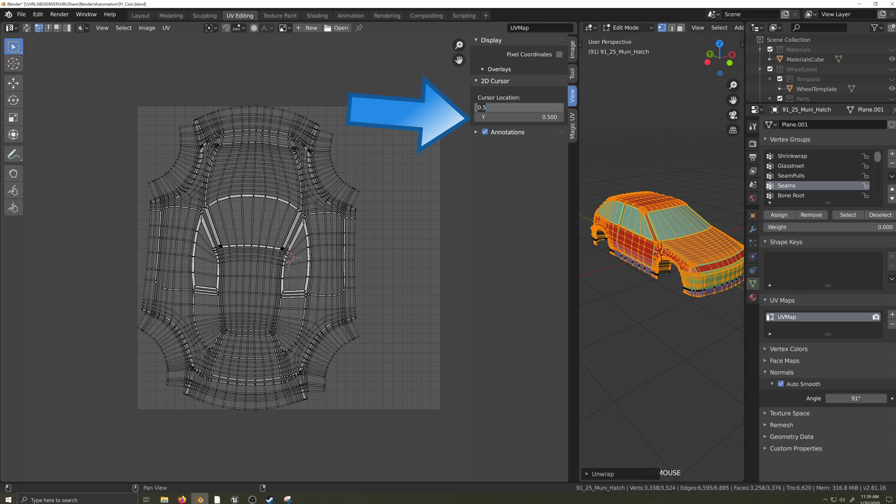
pyautogui.press('Return')
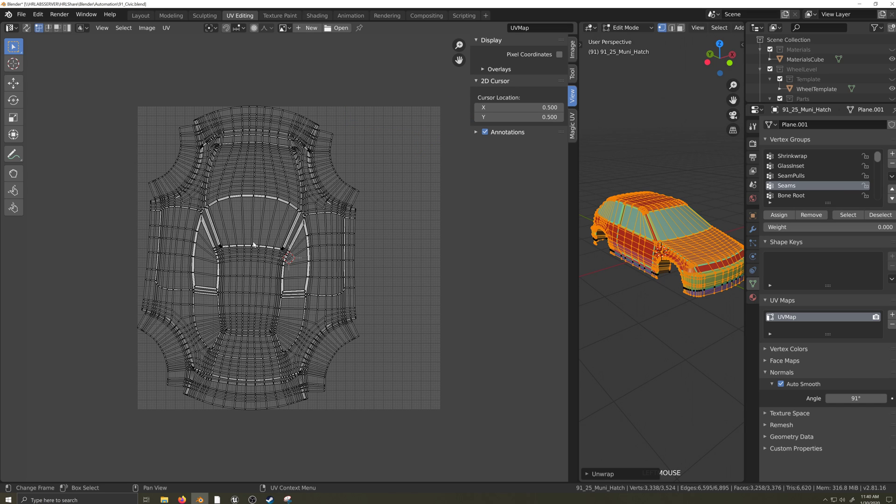
# Select the centre-line UV loop of the body, rotate it about -91°, and flatten it with a scale of 0 along Y.
pyautogui.keyDown('alt'); pyautogui.click(250, 284); pyautogui.keyUp('alt')
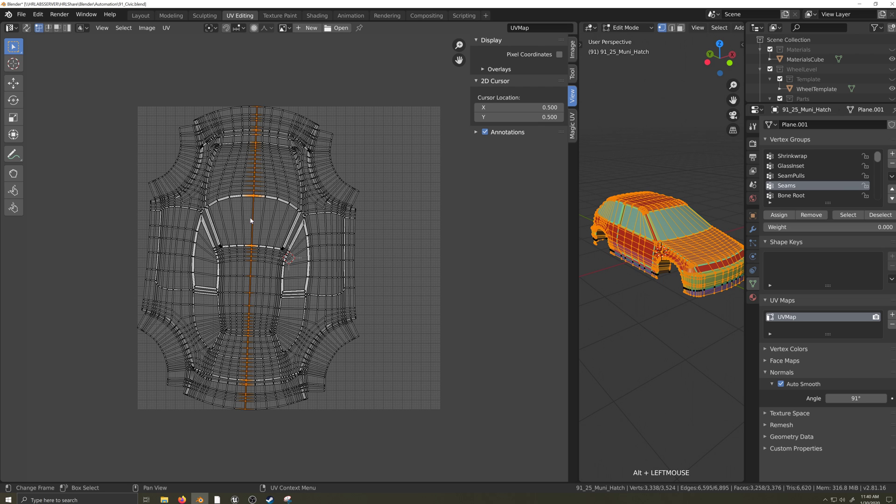
pyautogui.press('r')
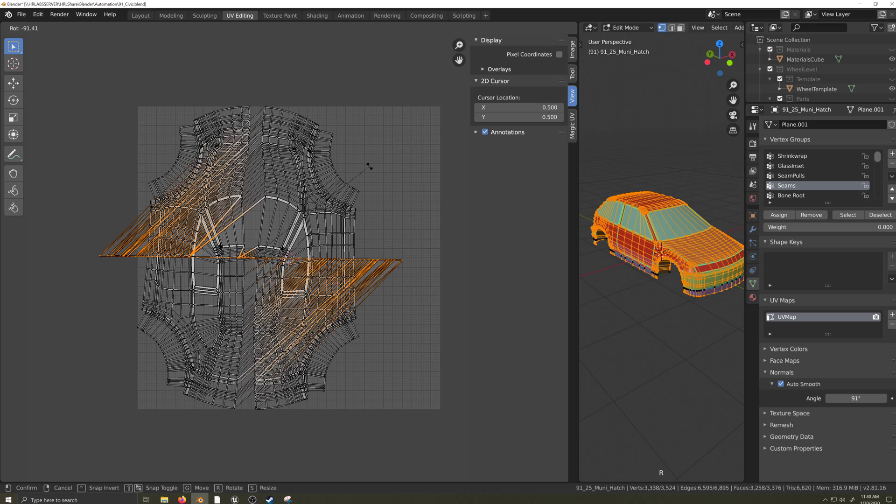
pyautogui.click(366, 170)
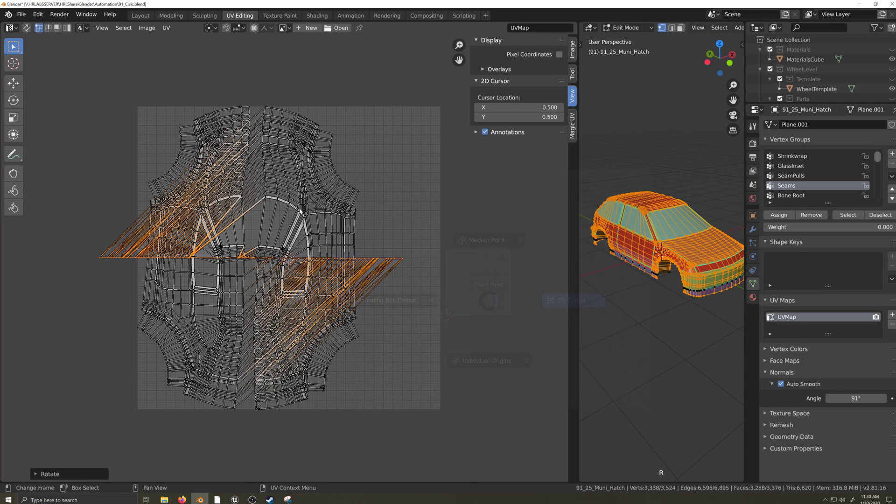
pyautogui.press('s')
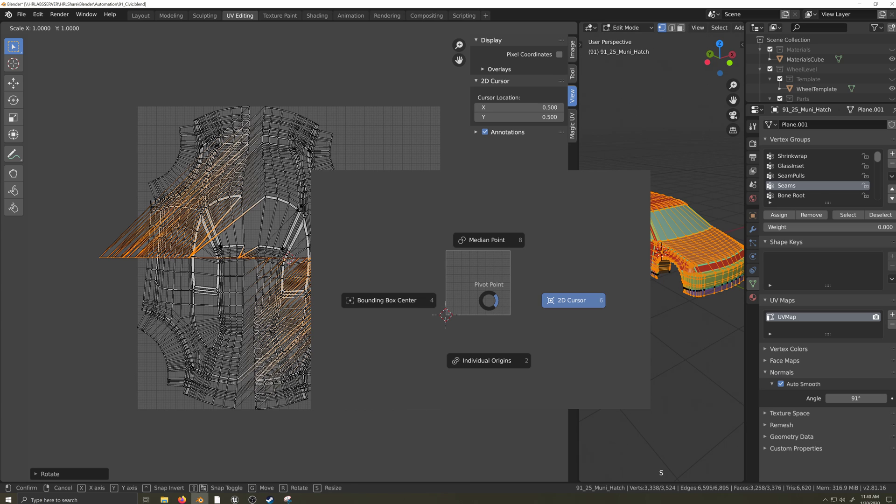
pyautogui.press('y')
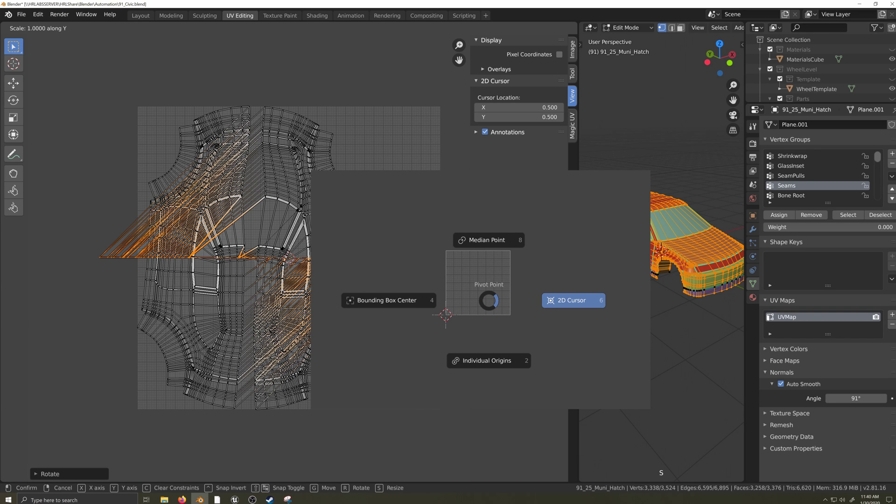
pyautogui.write('0')
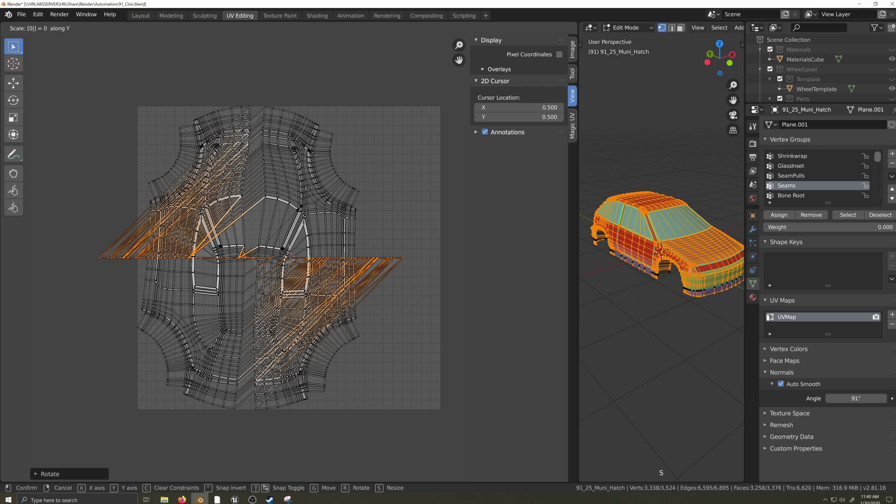
pyautogui.press('Return')
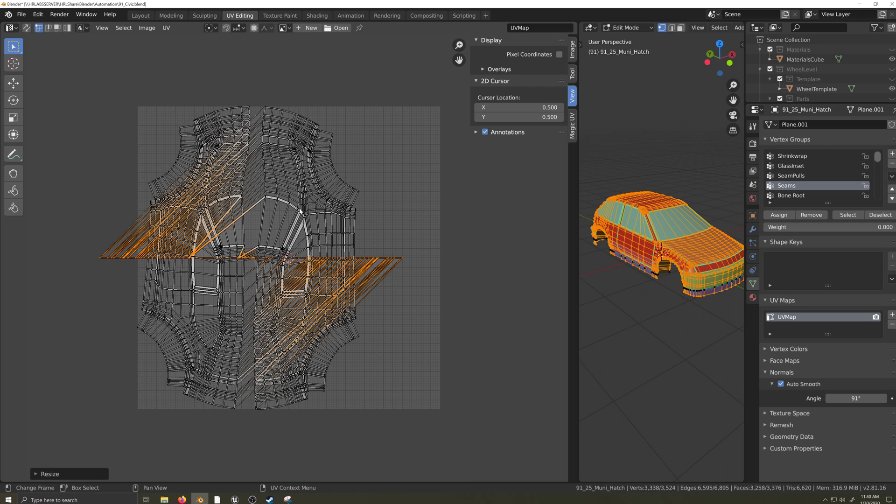
# Snap the centre-line UVs to the 2D cursor with offset and scale them slightly inward along X.
pyautogui.rightClick(325, 256)
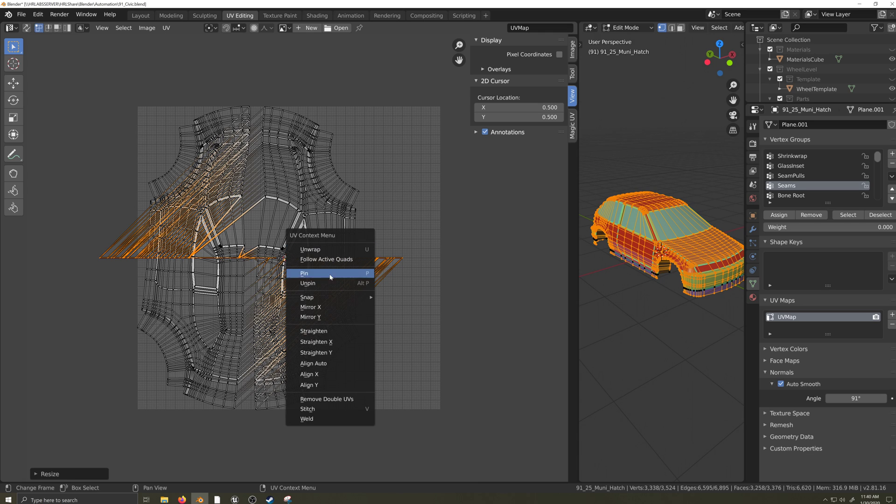
pyautogui.moveTo(332, 296)
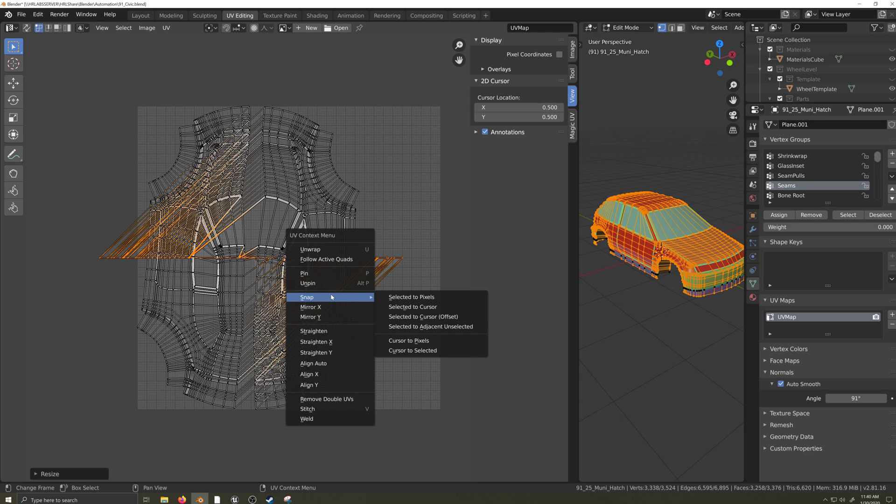
pyautogui.click(443, 318)
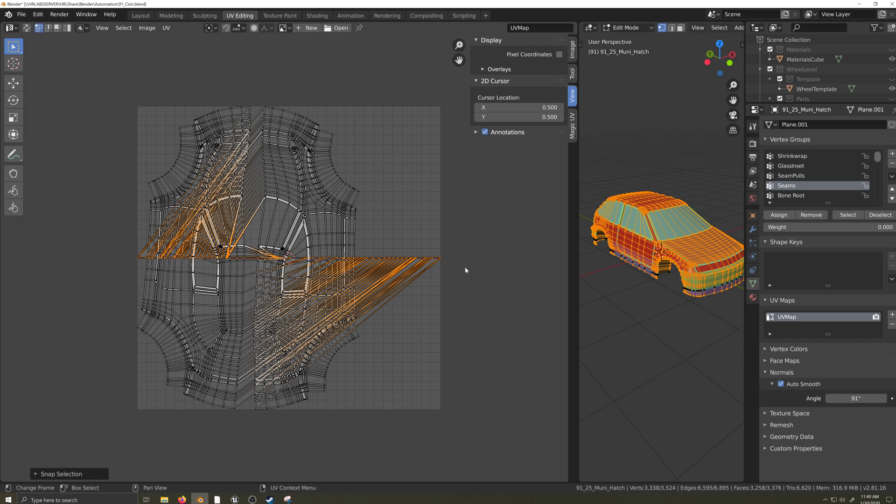
pyautogui.press('s')
pyautogui.press('x')
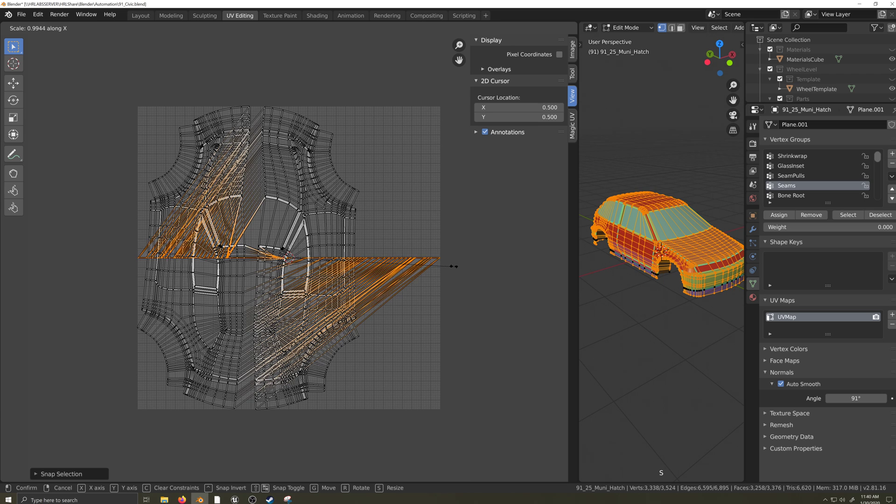
pyautogui.click(447, 265)
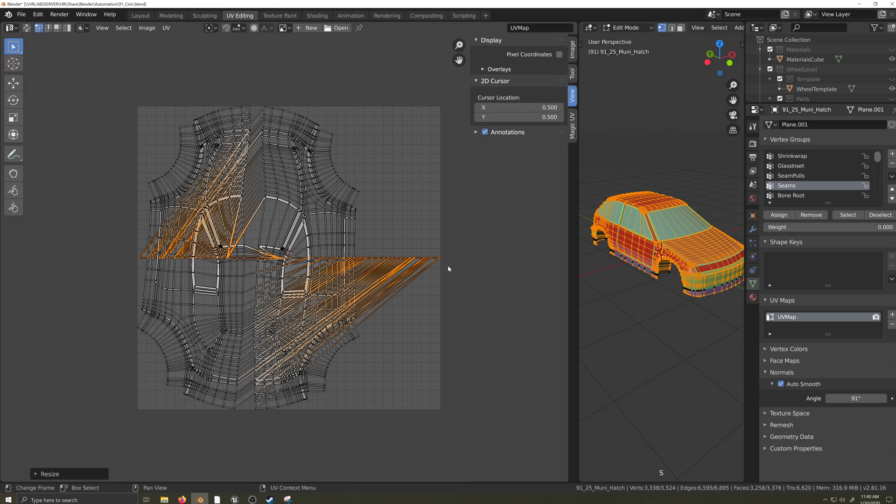
# Pin the centre-line UVs and unwrap the selected body shell again.
pyautogui.press('p')
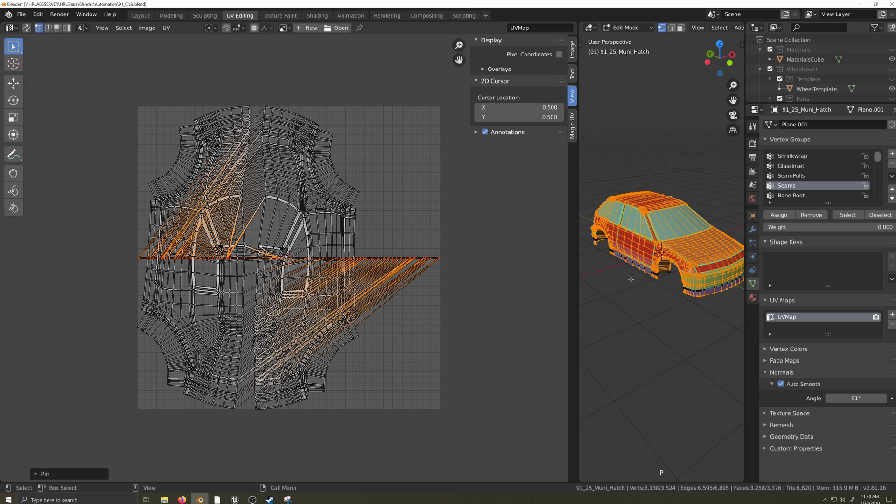
pyautogui.press('u')
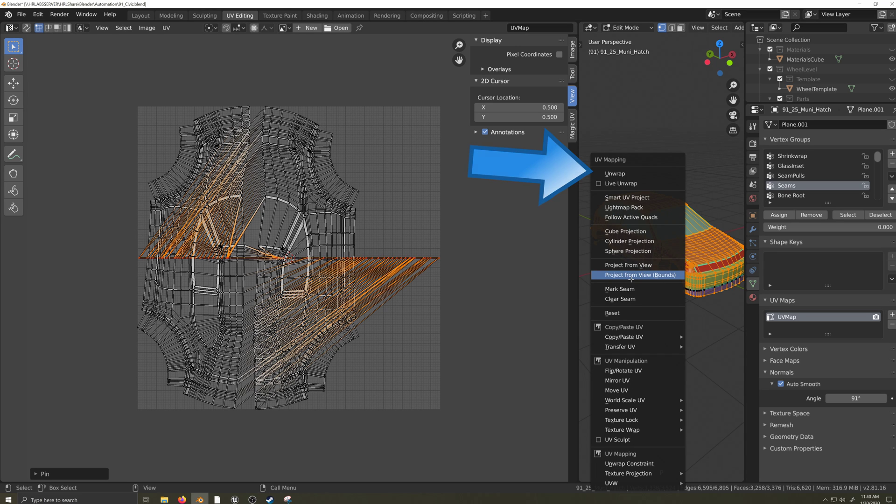
pyautogui.click(631, 275)
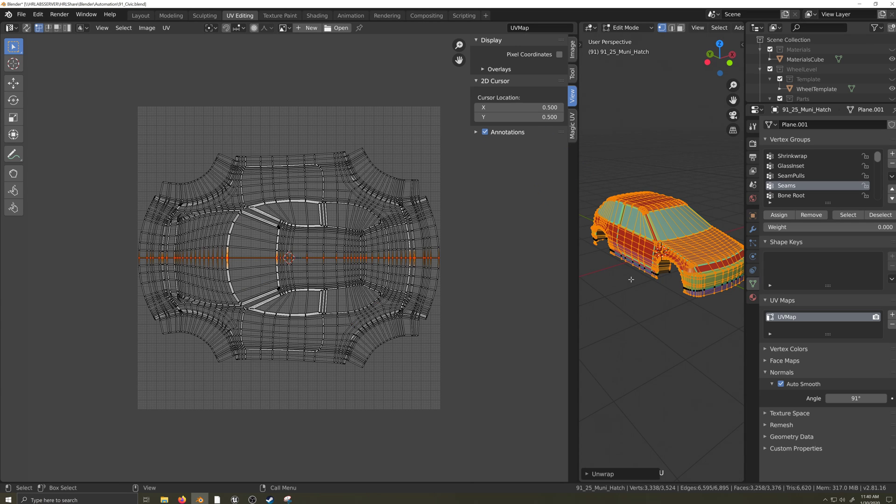
# Scale the whole UV layout by about 1.35 along Y and slightly outward along X to fill the UV square.
pyautogui.press('a')
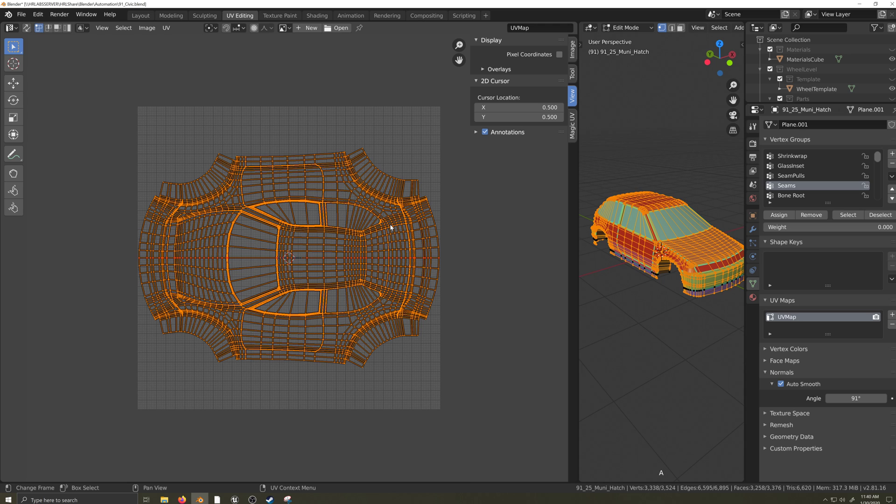
pyautogui.press('s')
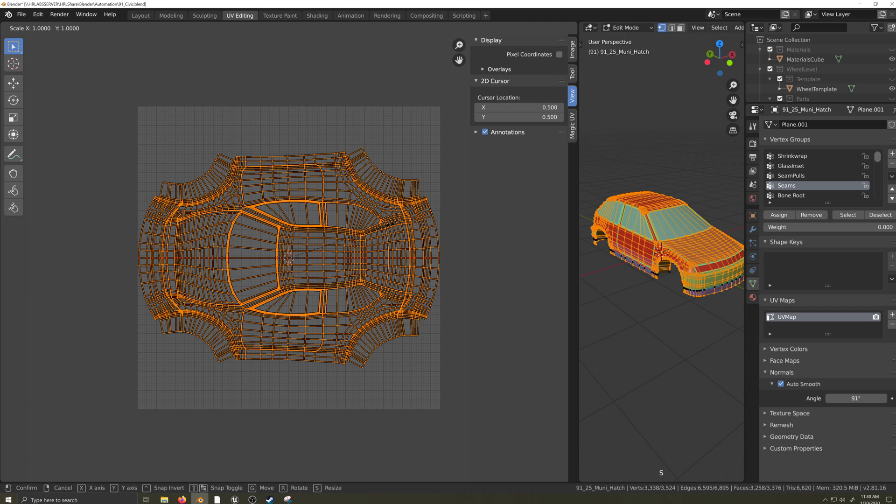
pyautogui.press('y')
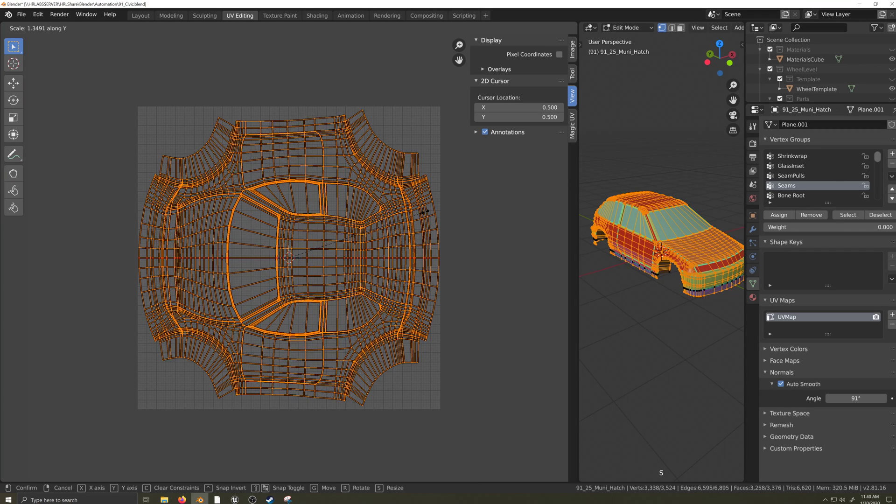
pyautogui.click(427, 214)
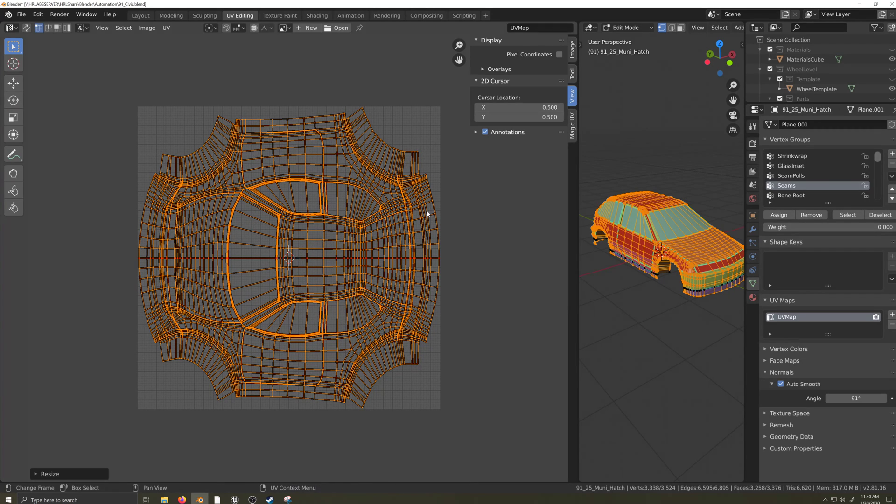
pyautogui.press('s')
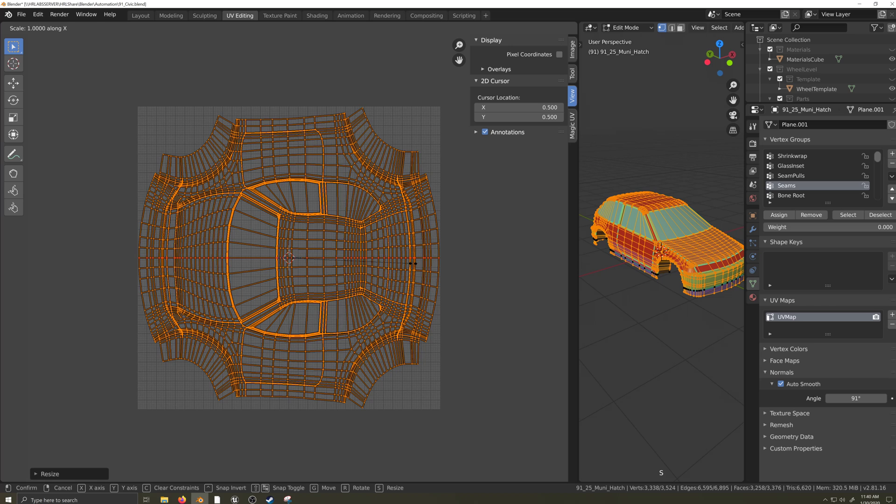
pyautogui.click(438, 266)
pyautogui.press('s')
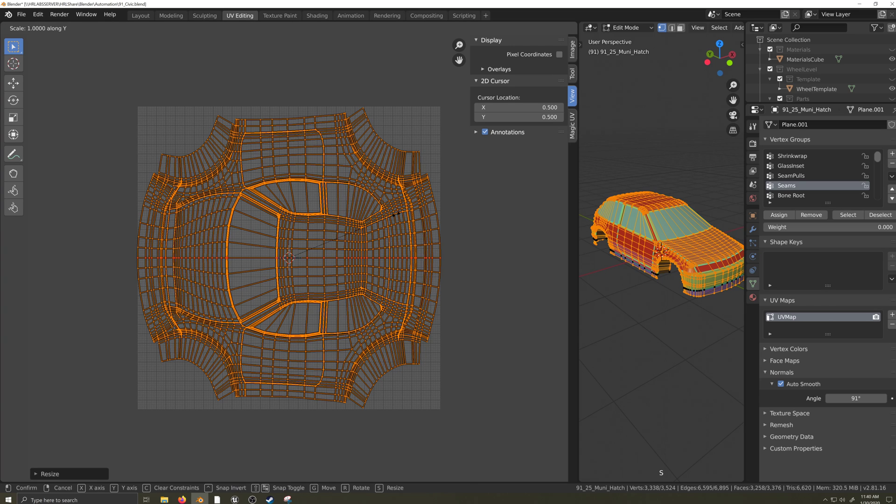
pyautogui.click(381, 138)
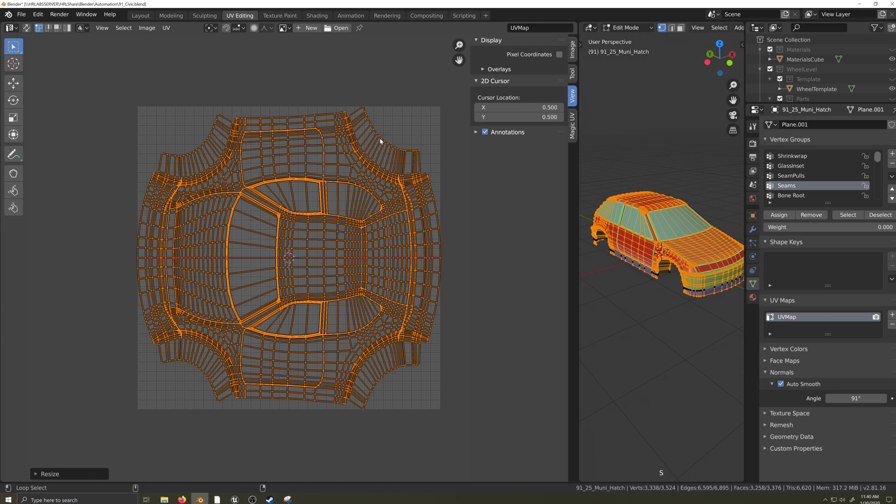
# Deselect the outer wheel-arch edge loops at the right end of the layout and scale the remaining UVs about 1.05 along Y.
pyautogui.keyDown('alt'); pyautogui.keyDown('shift'); pyautogui.click(381, 139); pyautogui.keyUp('shift'); pyautogui.keyUp('alt')
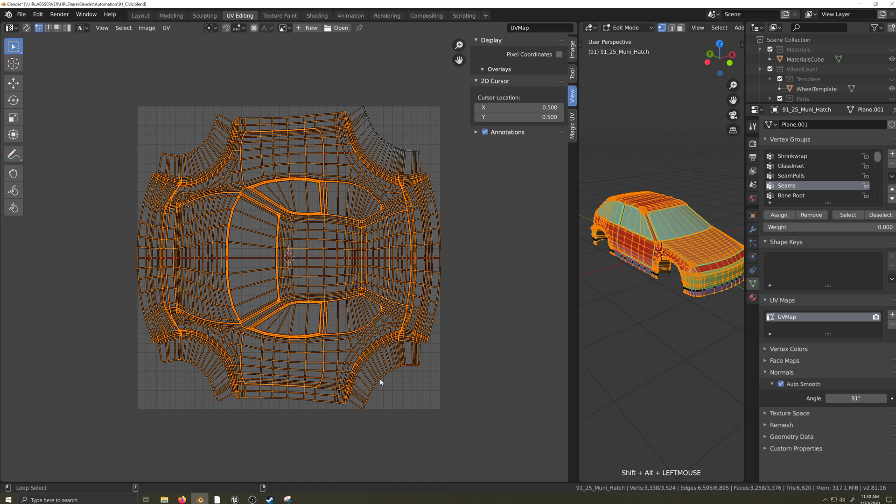
pyautogui.press('s')
pyautogui.press('y')
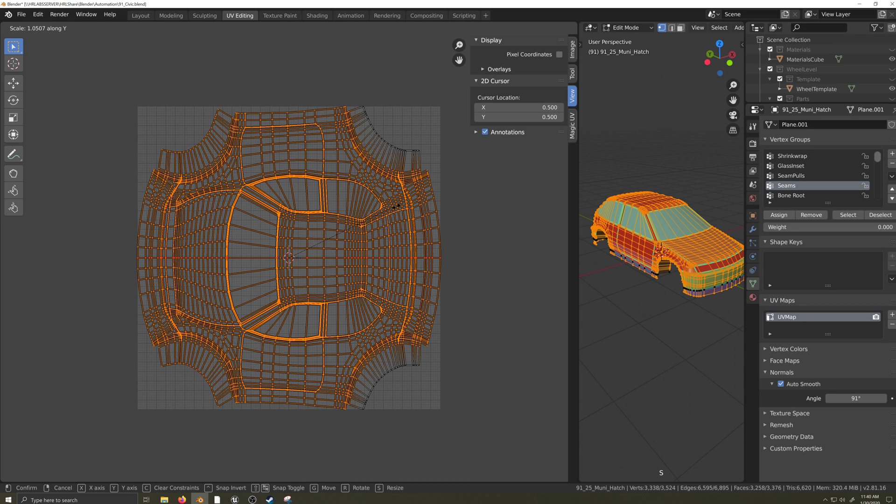
pyautogui.click(413, 206)
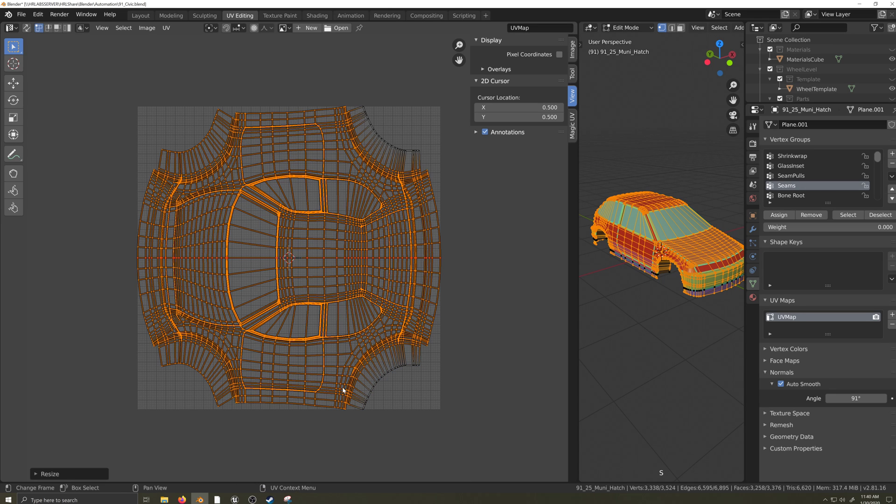
# Deselect the outermost sill edge loops at the top and bottom of the layout and scale the remaining UVs slightly outward along Y.
pyautogui.keyDown('alt'); pyautogui.keyDown('shift'); pyautogui.click(324, 407); pyautogui.keyUp('shift'); pyautogui.keyUp('alt')
pyautogui.keyDown('alt'); pyautogui.keyDown('shift'); pyautogui.click(322, 112); pyautogui.keyUp('shift'); pyautogui.keyUp('alt')
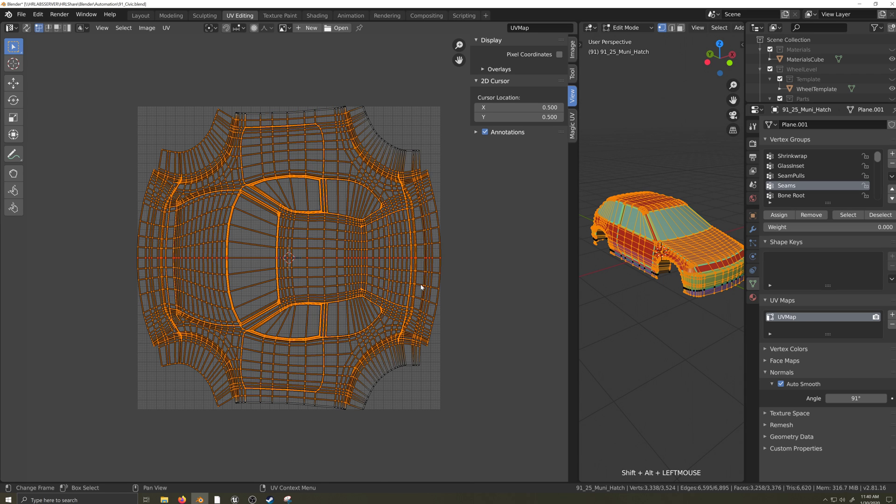
pyautogui.press('s')
pyautogui.press('y')
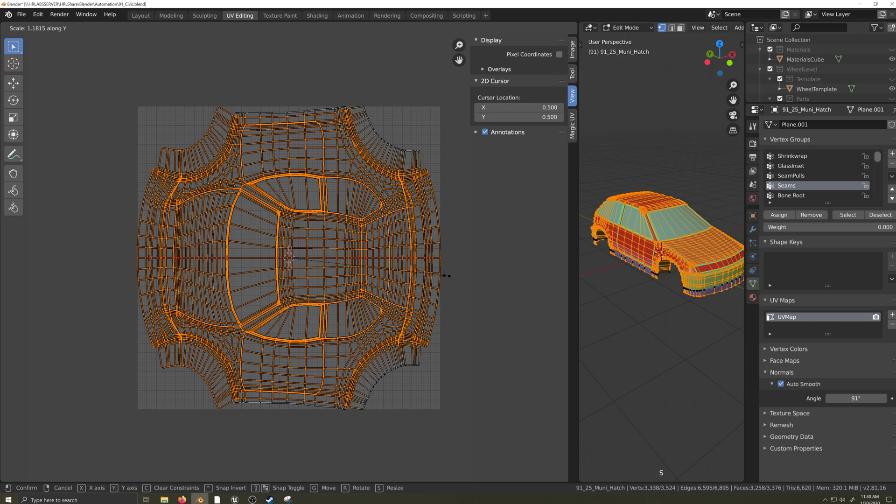
pyautogui.click(446, 276)
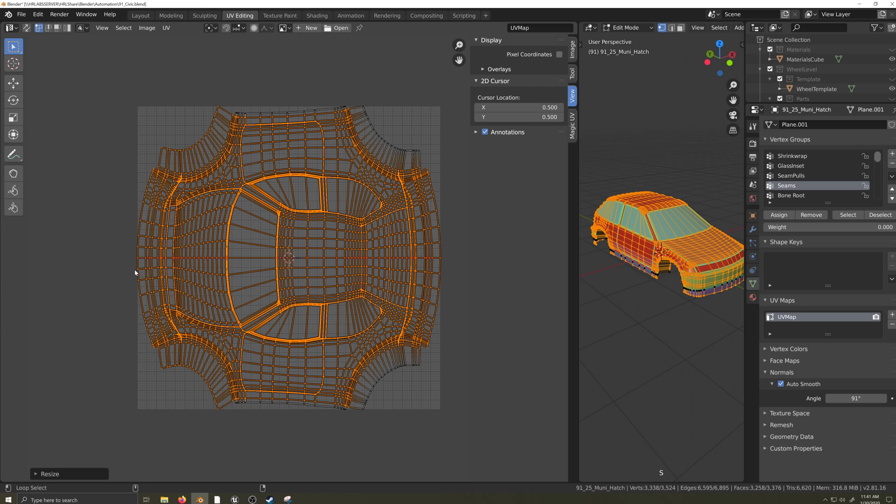
# Reselect all UVs, deselect the outermost loops at the layout's left and right ends, and scale the rest about 1.02 along X.
pyautogui.press('a')
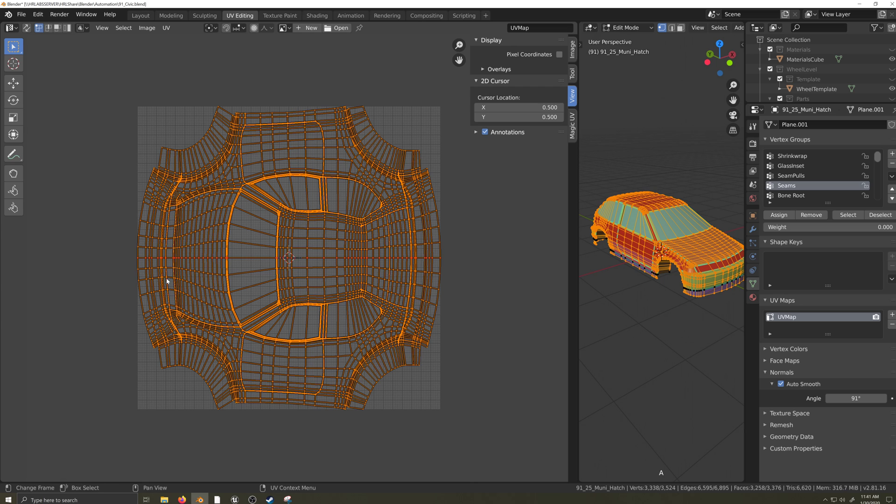
pyautogui.keyDown('alt'); pyautogui.keyDown('shift'); pyautogui.click(141, 295); pyautogui.keyUp('shift'); pyautogui.keyUp('alt')
pyautogui.keyDown('alt'); pyautogui.keyDown('shift'); pyautogui.click(437, 294); pyautogui.keyUp('shift'); pyautogui.keyUp('alt')
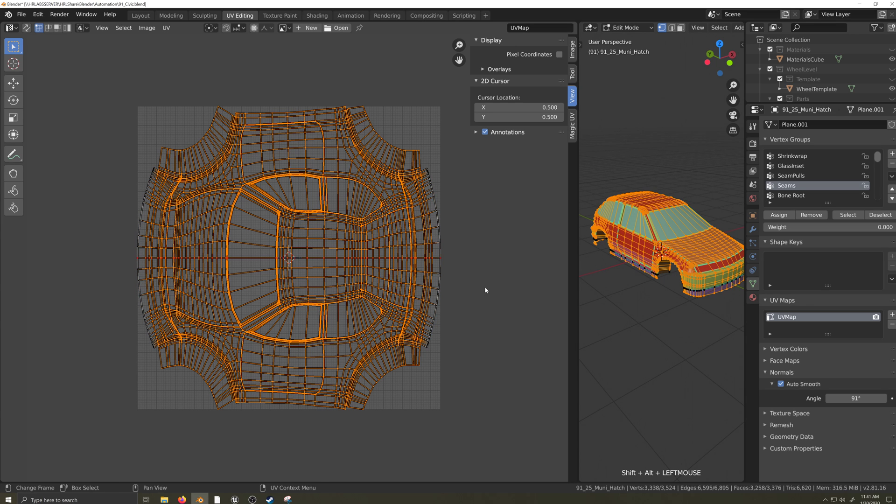
pyautogui.press('s')
pyautogui.press('x')
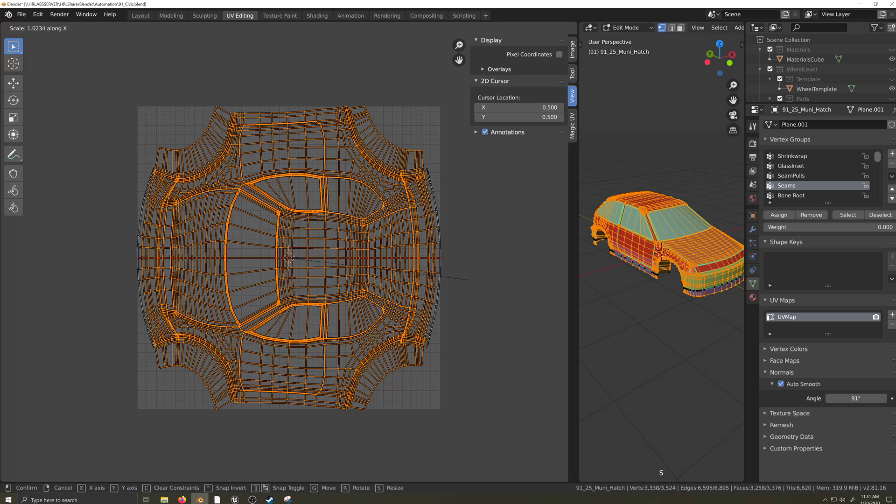
pyautogui.click(531, 286)
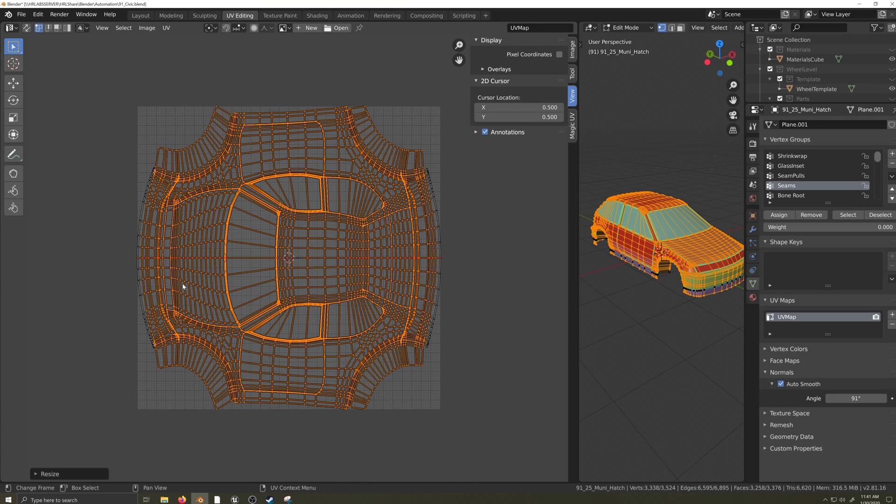
# Scale the outermost edge loops at the left and right ends of the layout individually to about 0.97 along Y.
pyautogui.keyDown('alt'); pyautogui.click(139, 288); pyautogui.keyUp('alt')
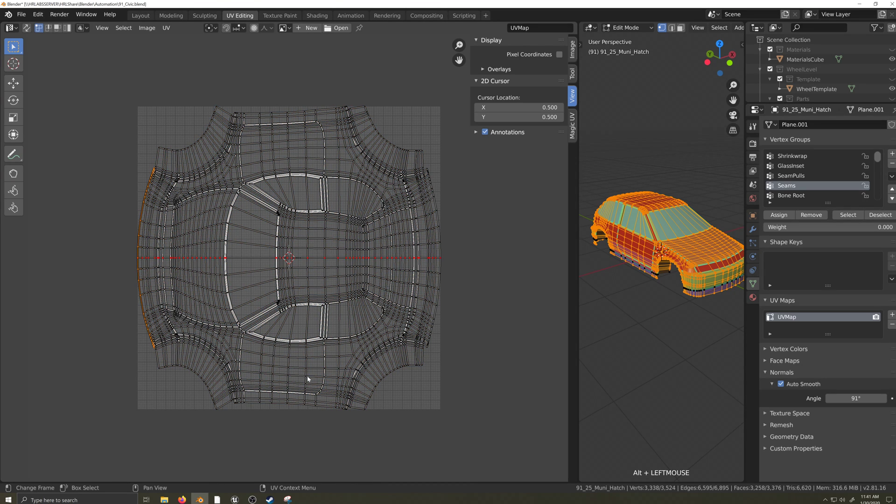
pyautogui.press('s')
pyautogui.press('y')
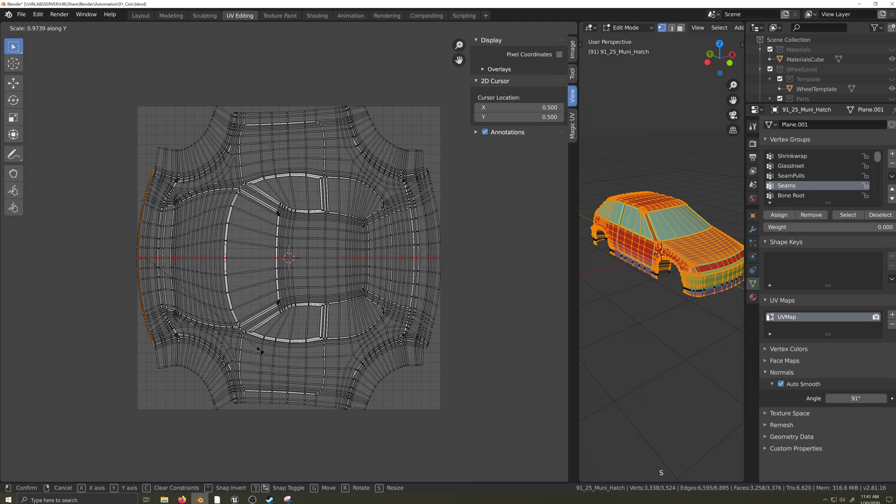
pyautogui.click(259, 351)
pyautogui.keyDown('alt'); pyautogui.click(438, 306); pyautogui.keyUp('alt')
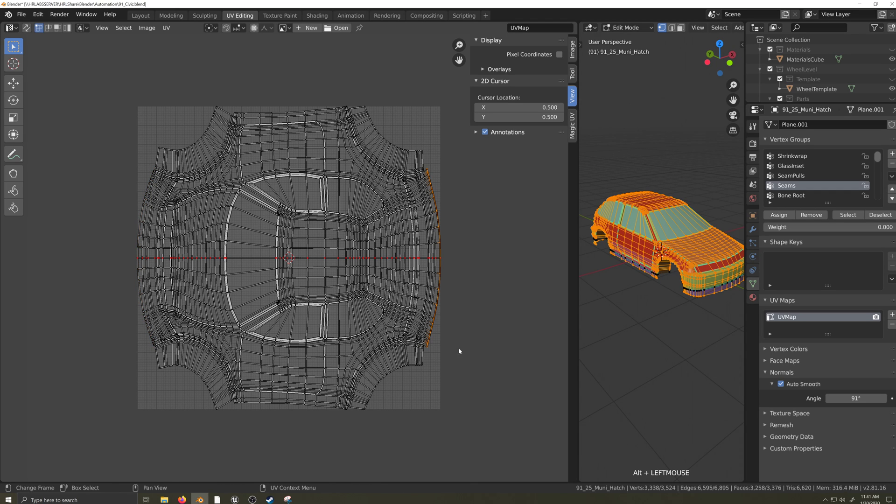
pyautogui.press('s')
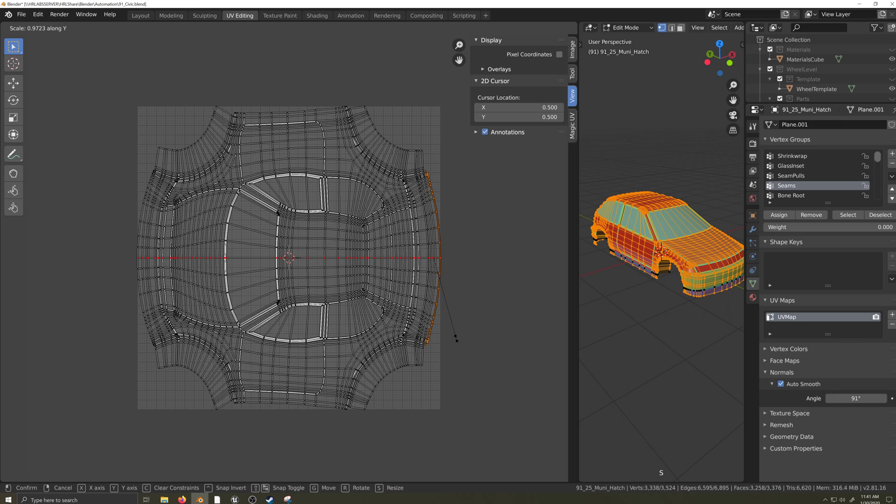
pyautogui.click(456, 341)
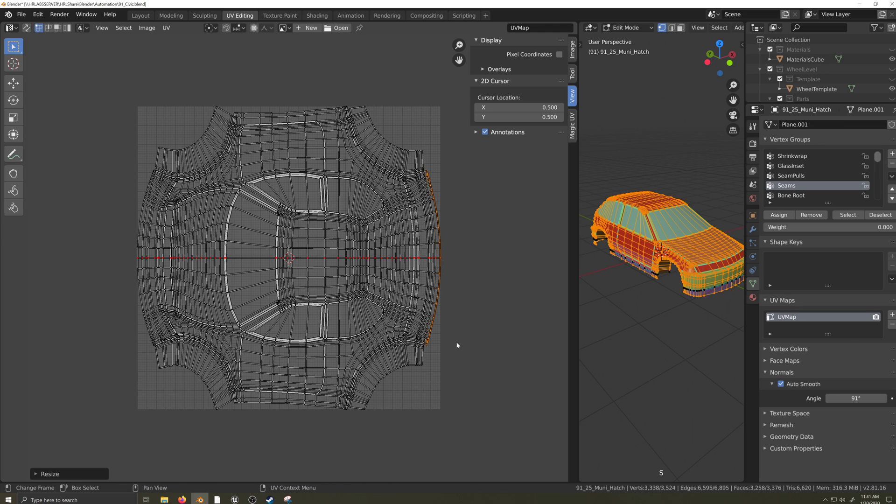
# Select the outermost edge loop at the layout's left end and enable proportional editing with Sharp falloff.
pyautogui.keyDown('alt'); pyautogui.click(140, 278); pyautogui.keyUp('alt')
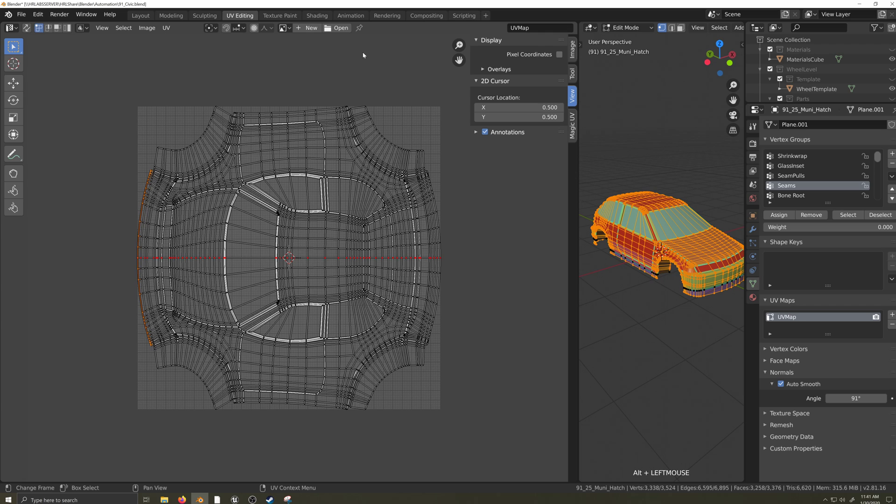
pyautogui.click(253, 28)
pyautogui.click(270, 29)
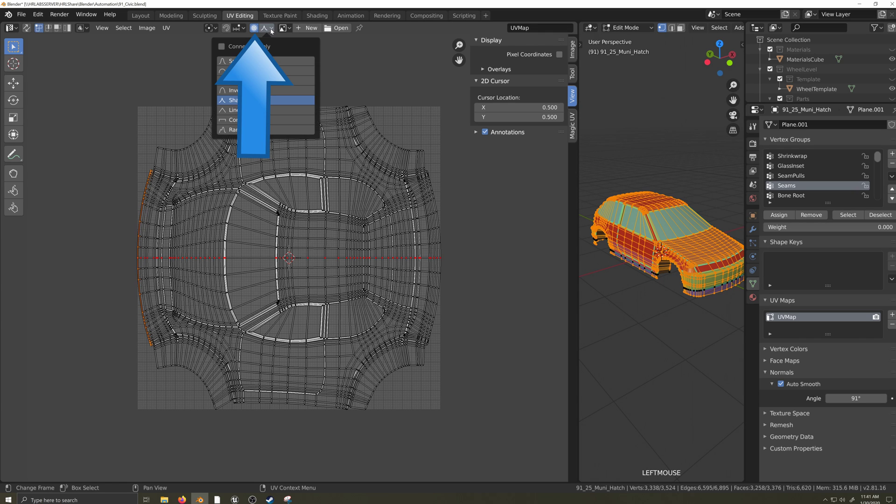
pyautogui.click(241, 104)
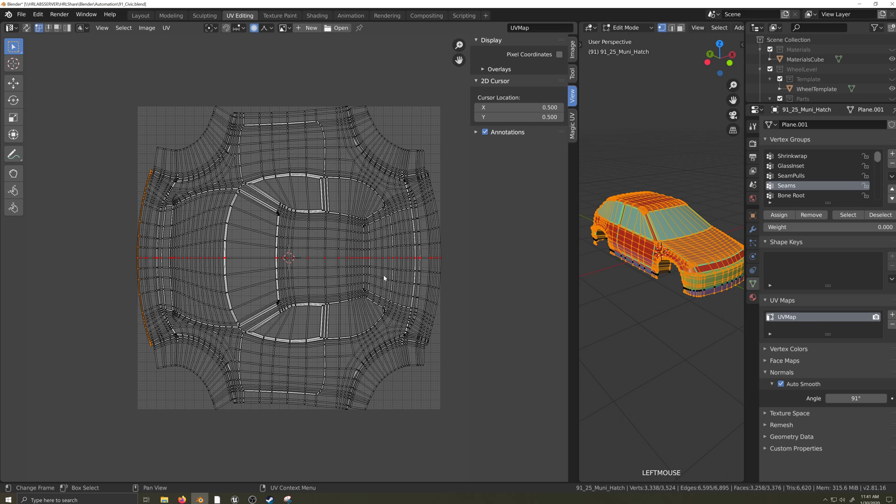
# Scale the left end loop about 1.7 along Y with a proportional size of about 0.47 to fill the left corners.
pyautogui.press('s')
pyautogui.press('y')
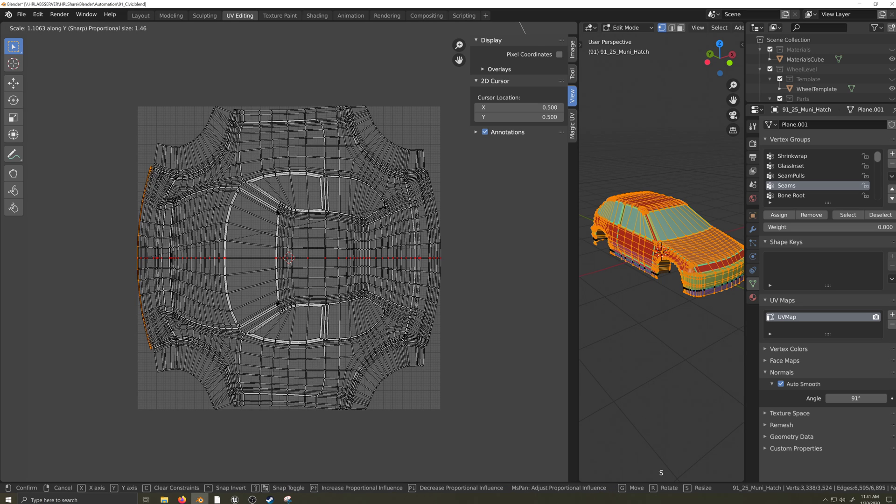
pyautogui.scroll(-2, 383, 207)
pyautogui.scroll(12, 382, 207)
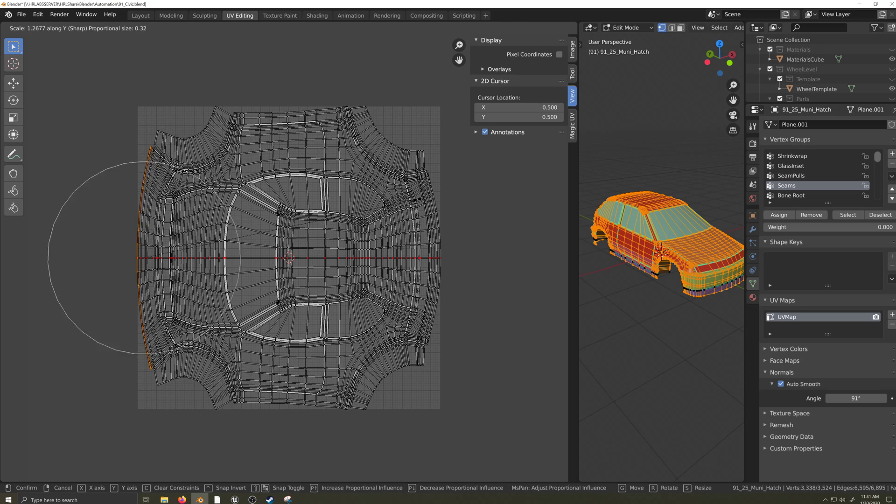
pyautogui.scroll(-1, 462, 186)
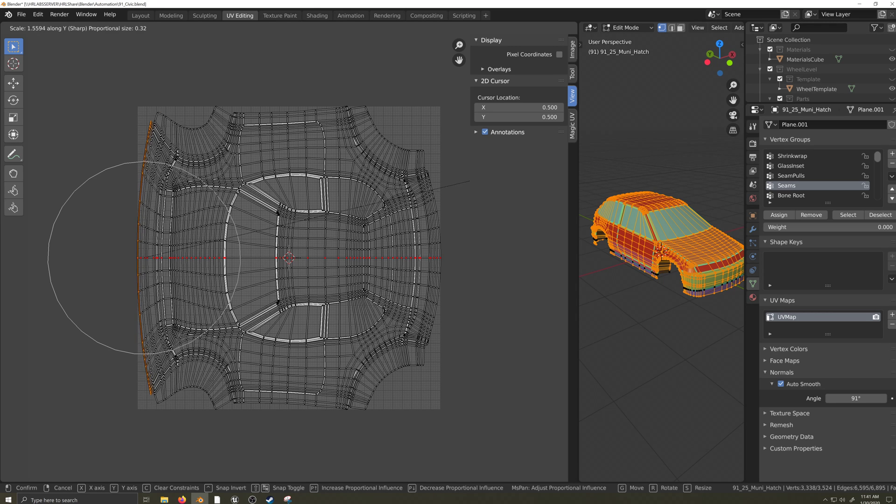
pyautogui.scroll(-1, 469, 186)
pyautogui.scroll(-2, 469, 185)
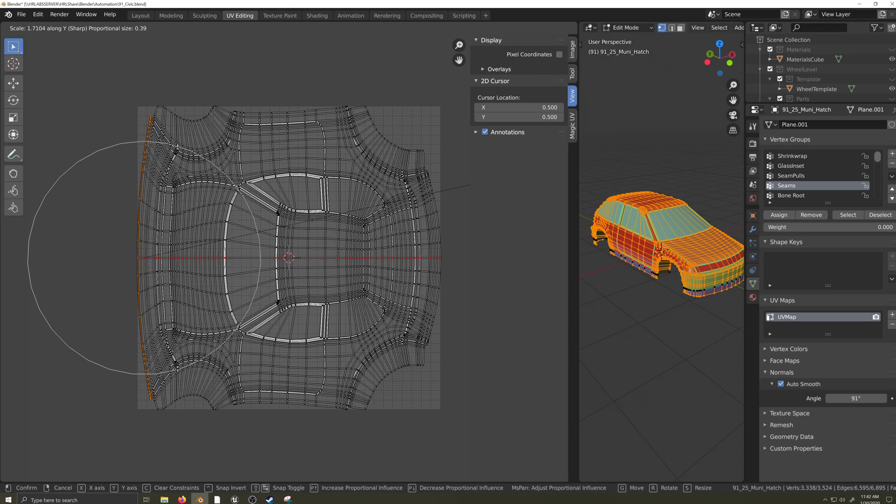
pyautogui.scroll(-1, 469, 186)
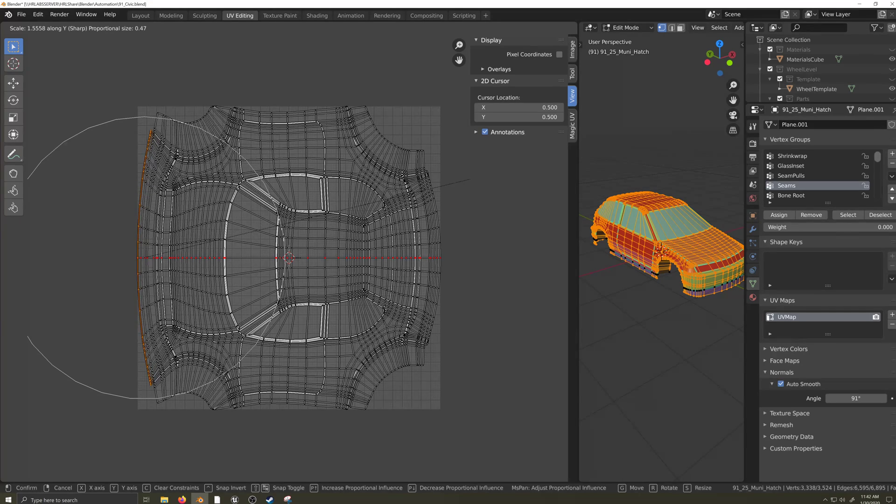
pyautogui.click(504, 175)
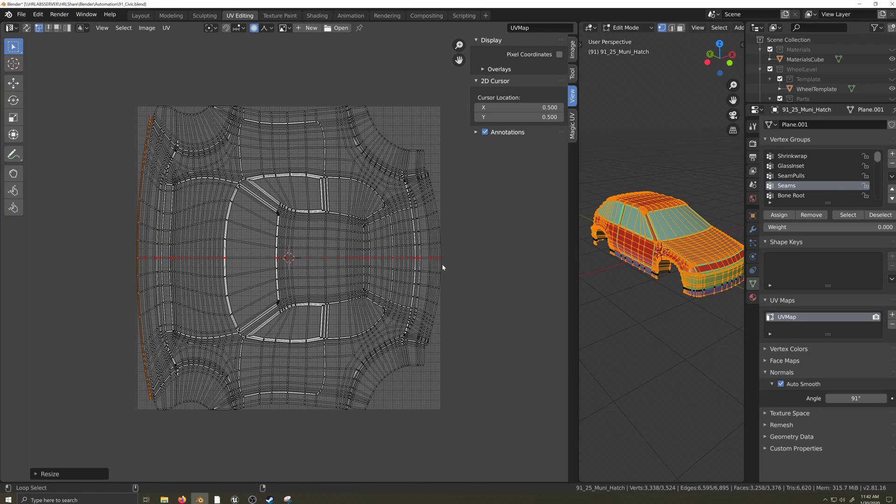
# Scale the outermost loop at the layout's right end about 1.9 along Y with a proportional size of about 0.39.
pyautogui.keyDown('alt'); pyautogui.click(441, 268); pyautogui.keyUp('alt')
pyautogui.press('s')
pyautogui.press('y')
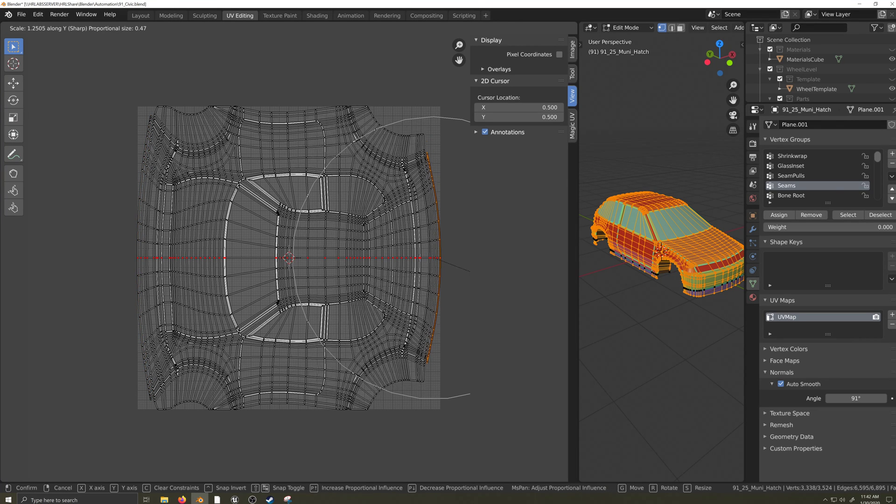
pyautogui.scroll(3, 509, 279)
pyautogui.scroll(-1, 513, 279)
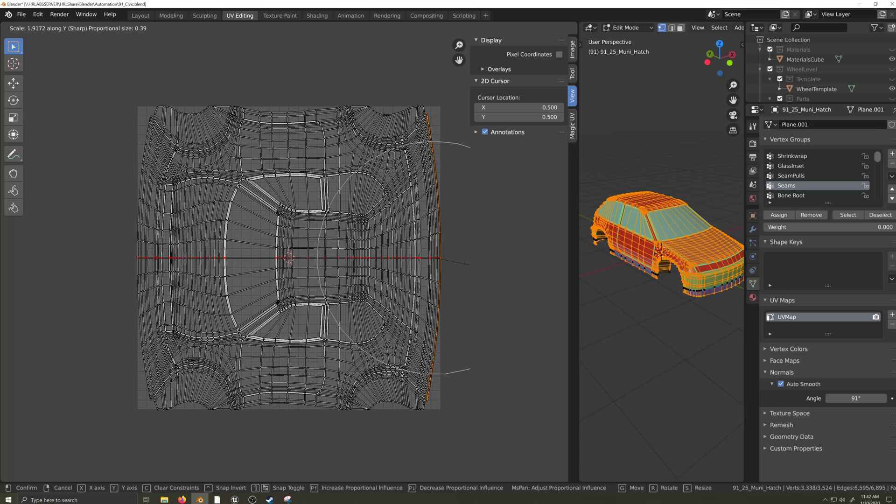
pyautogui.click(522, 271)
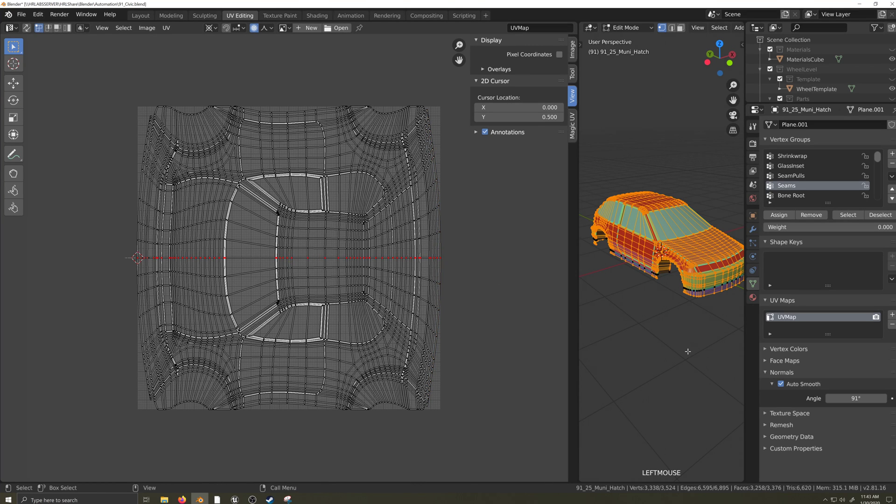
# Deselect the mesh, switch to face selection viewed from below the car, and enable UV Sync Selection.
pyautogui.click(687, 351)
pyautogui.press('3')
pyautogui.press('`')
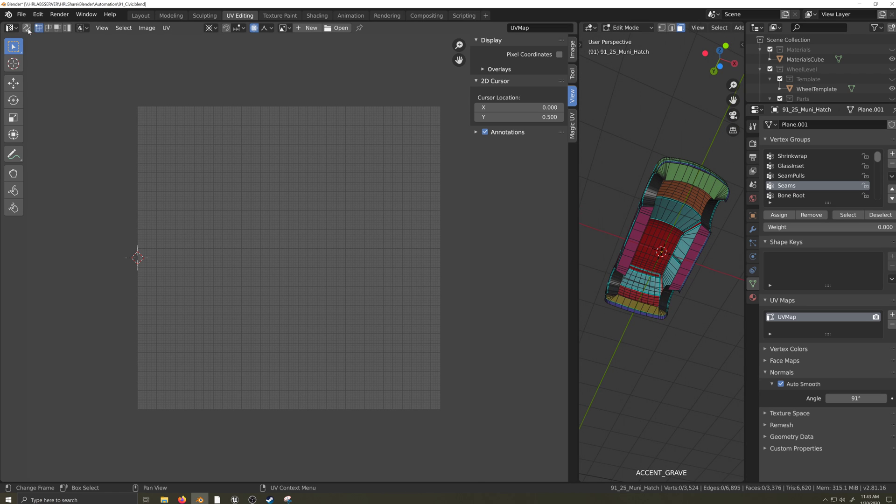
pyautogui.click(27, 28)
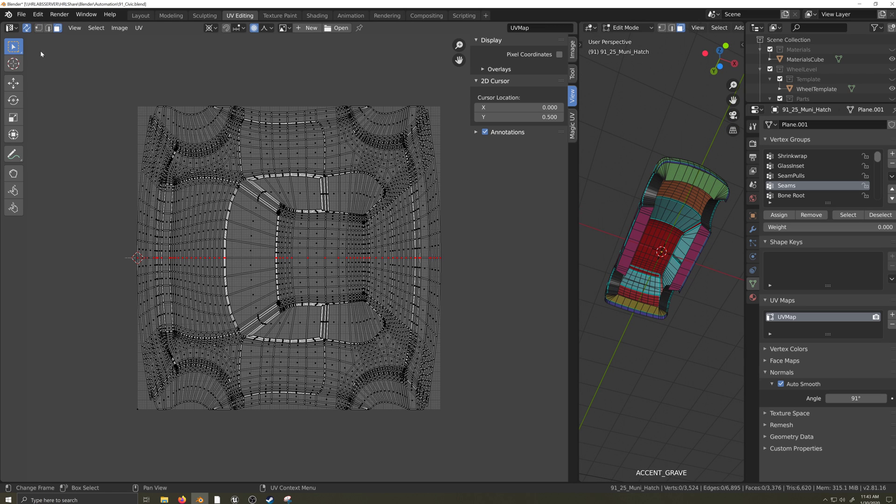
# Select the linked underside face strips along the front, rear and both sides of the car and unwrap them.
pyautogui.click(633, 240)
pyautogui.press('l')
pyautogui.press('l')
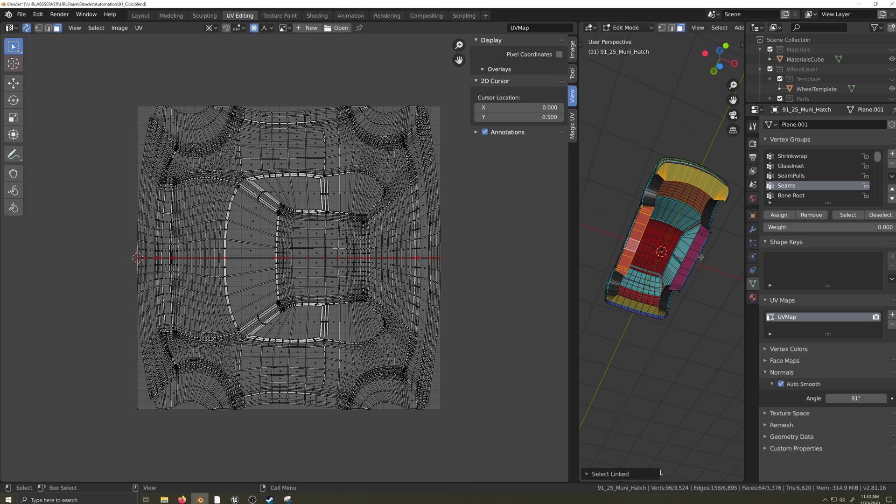
pyautogui.press('l')
pyautogui.press('l')
pyautogui.press('u')
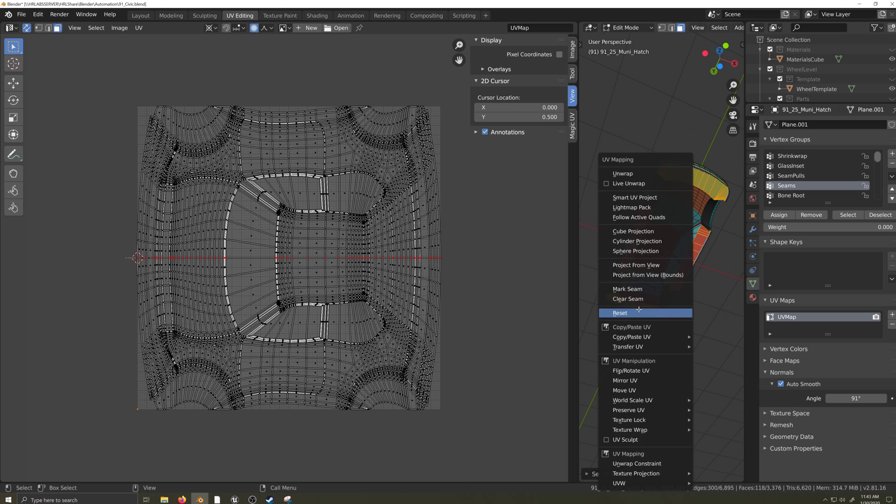
pyautogui.click(621, 310)
# Turn off Constrain to Image Bounds and move the unwrapped underside islands about -0.92 along X, outside the UV square.
pyautogui.scroll(-3, 344, 308)
pyautogui.click(138, 28)
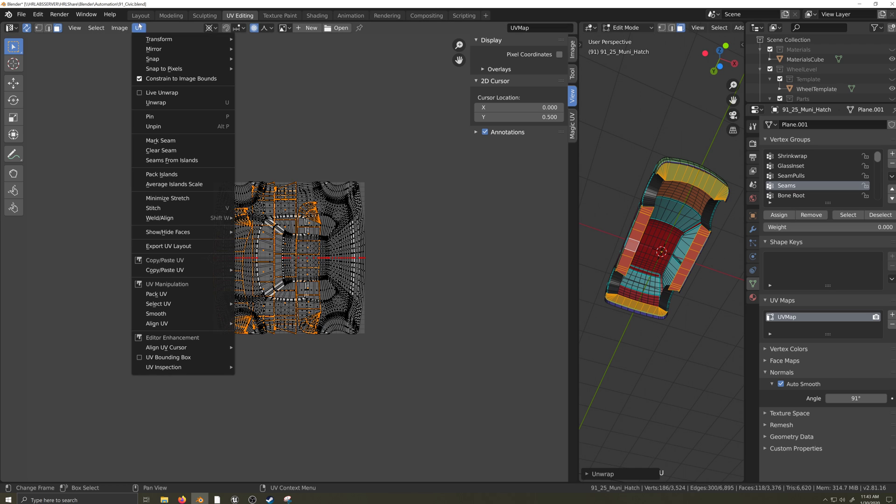
pyautogui.click(141, 80)
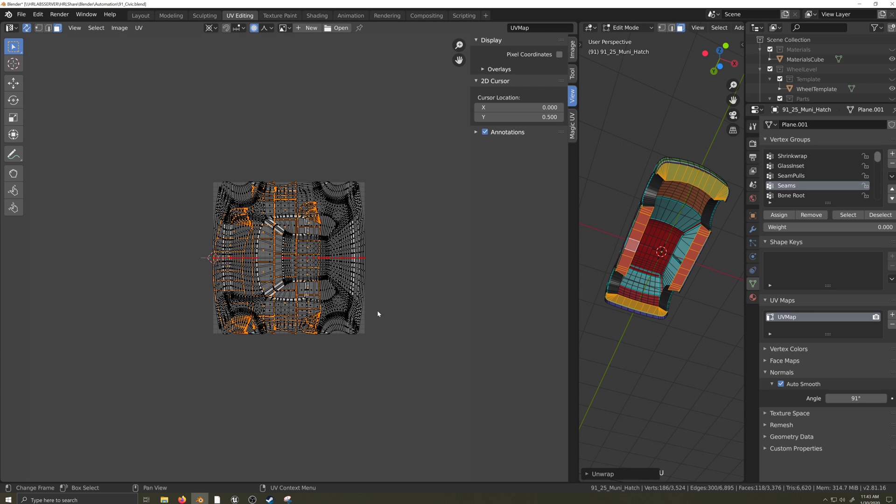
pyautogui.press('g')
pyautogui.press('Escape')
pyautogui.press('g')
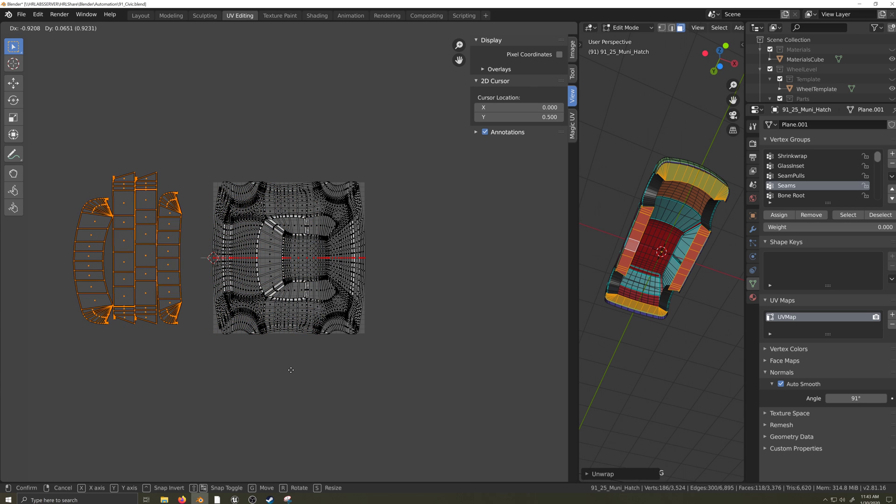
pyautogui.click(290, 370)
# Widen the UV editor, select only the rightmost of the four underside islands, and change the transform pivot point.
pyautogui.moveTo(578, 312); pyautogui.dragTo(670, 313)
pyautogui.scroll(3, 459, 325)
pyautogui.scroll(-3, 707, 252)
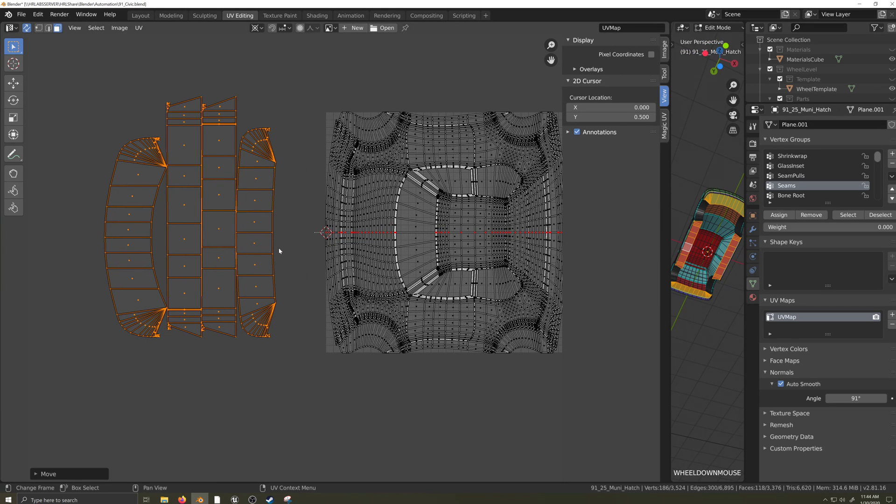
pyautogui.press('l')
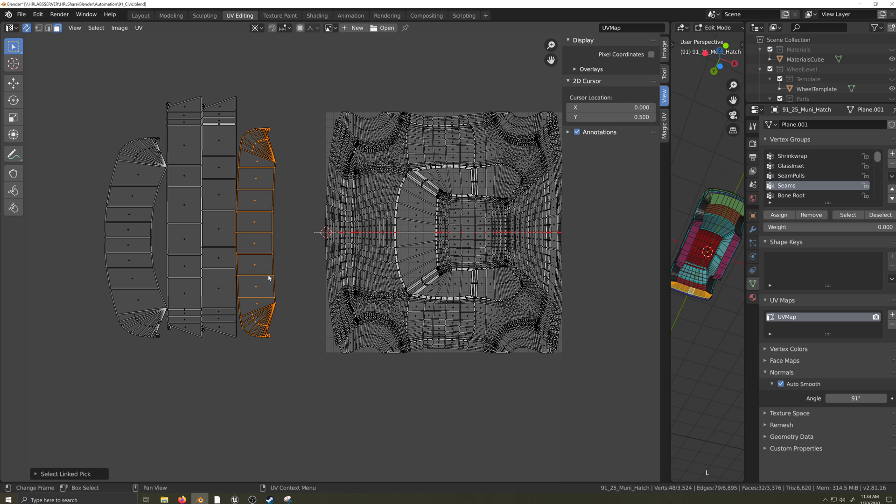
pyautogui.scroll(-1, 326, 256)
pyautogui.moveTo(408, 257); pyautogui.dragTo(363, 256, button='middle')
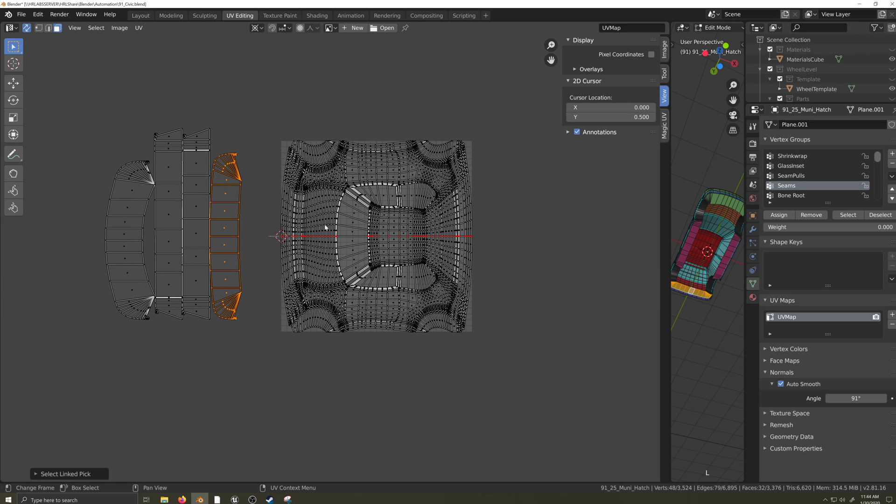
pyautogui.press('.')
pyautogui.click(242, 224)
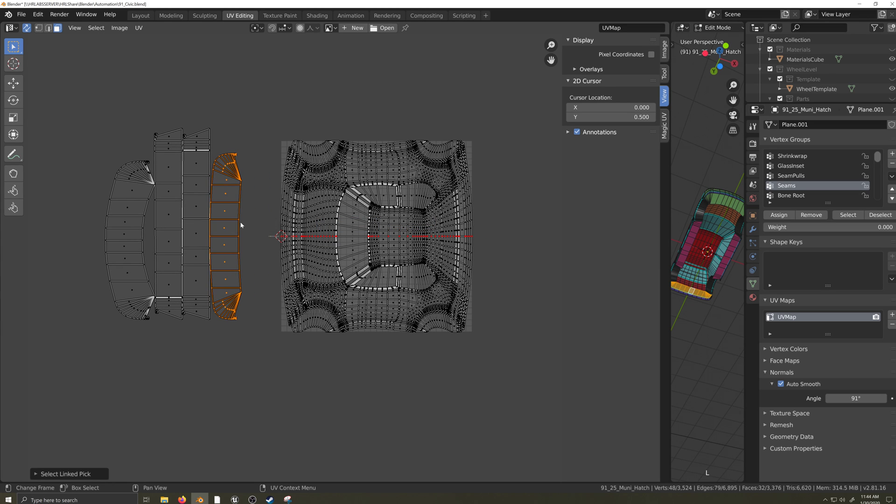
# Rotate the selected underside island 180 degrees and move it about 1.38 along X, beside the rear end of the body UVs.
pyautogui.press('r')
pyautogui.click(368, 234)
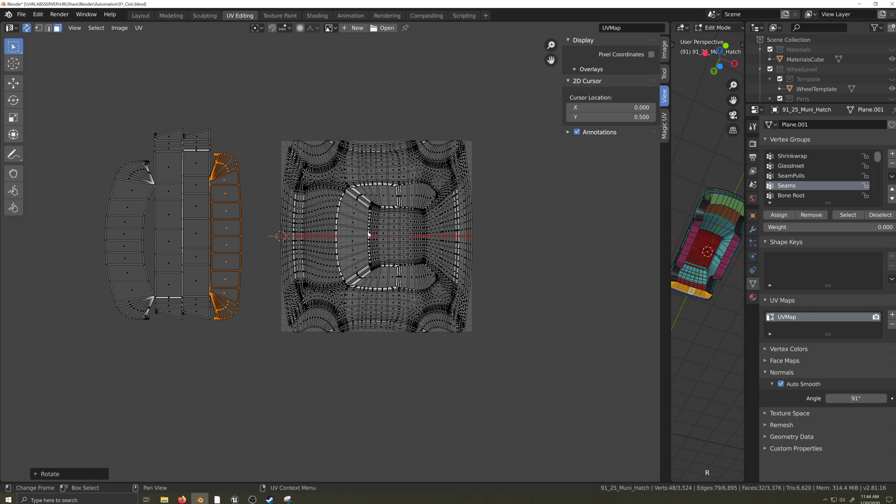
pyautogui.press('g')
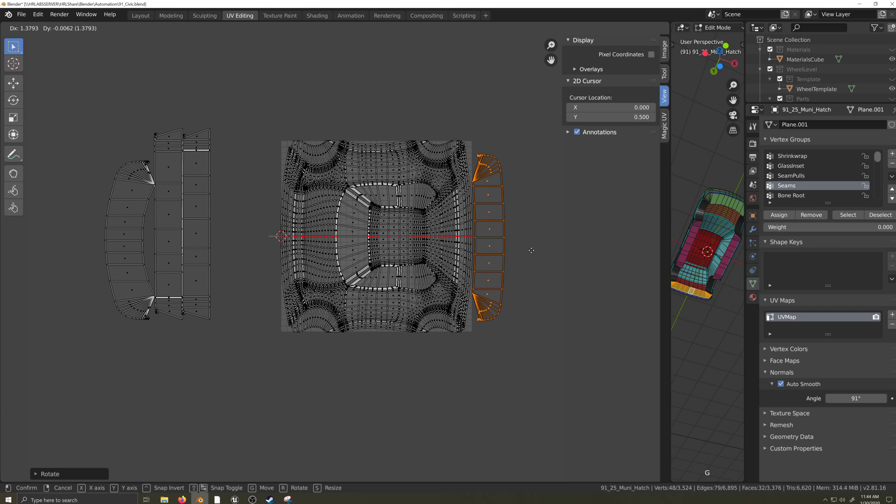
pyautogui.click(531, 249)
# Select the rear corner faces across the body UVs and the adjacent underside island, and compare their locations on the enlarged 3D model.
pyautogui.moveTo(442, 249); pyautogui.dragTo(515, 337)
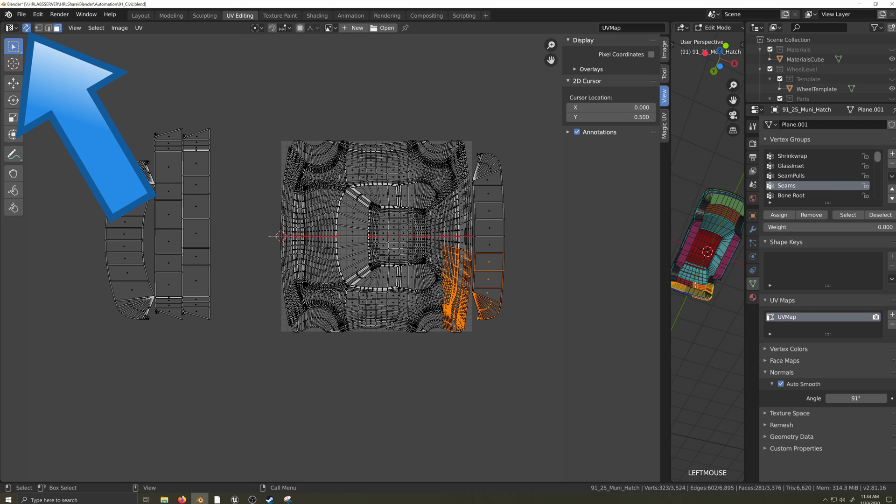
pyautogui.moveTo(668, 314); pyautogui.dragTo(279, 299)
pyautogui.scroll(6, 494, 360)
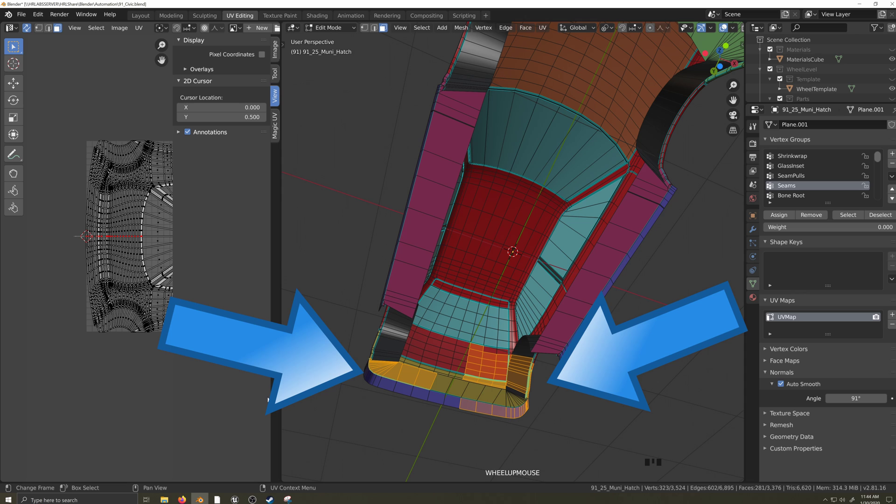
pyautogui.moveTo(270, 400); pyautogui.dragTo(655, 400)
# Select the whole rear underside island and rotate it 180 degrees so its corners match the body.
pyautogui.click(484, 253)
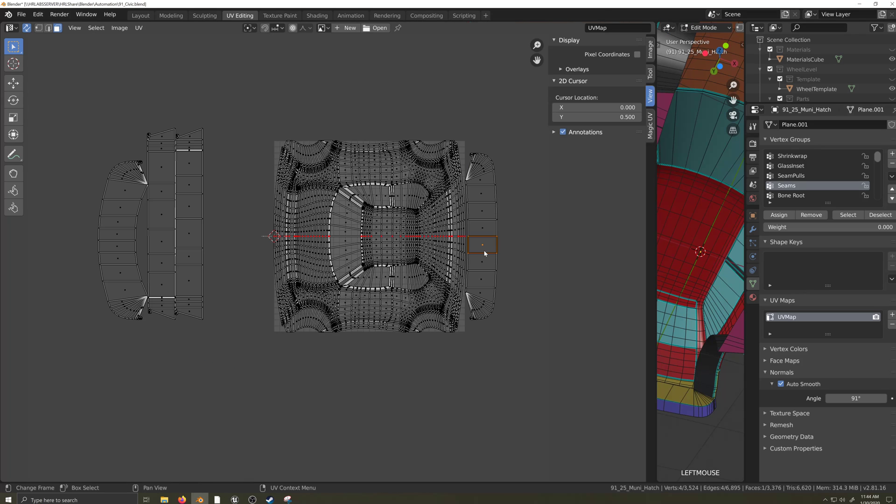
pyautogui.press('l')
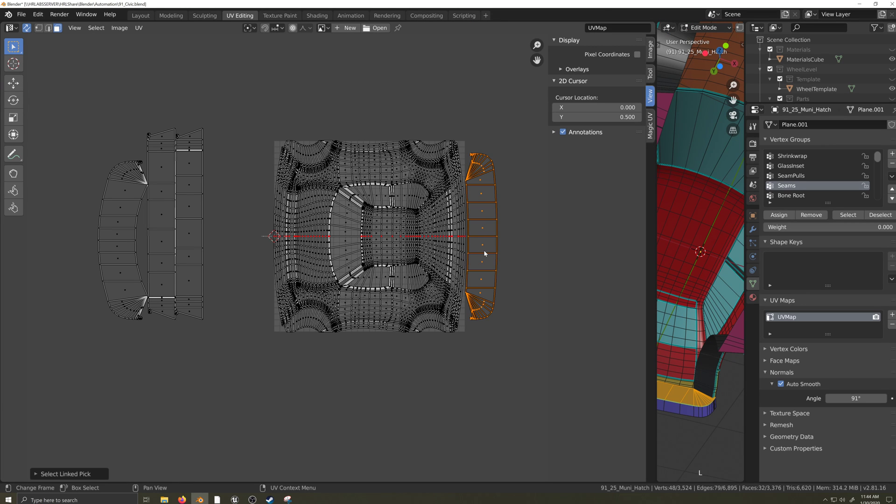
pyautogui.press('r')
pyautogui.click(484, 254)
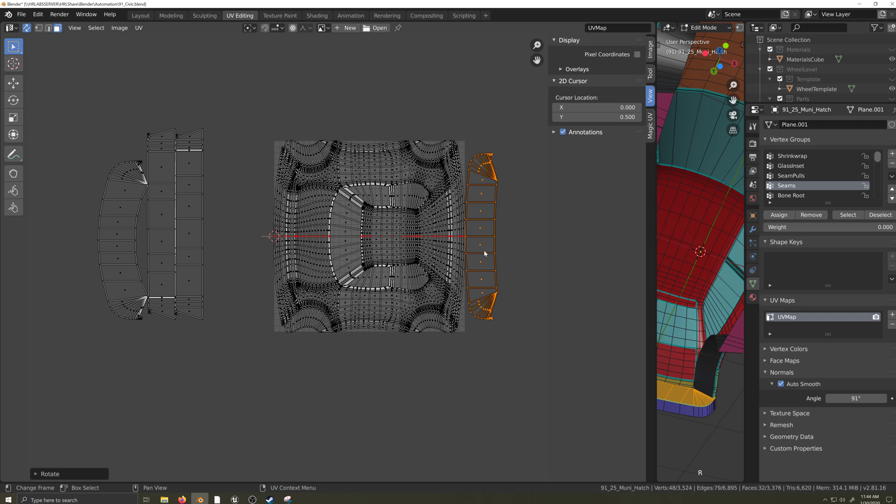
pyautogui.click(484, 254)
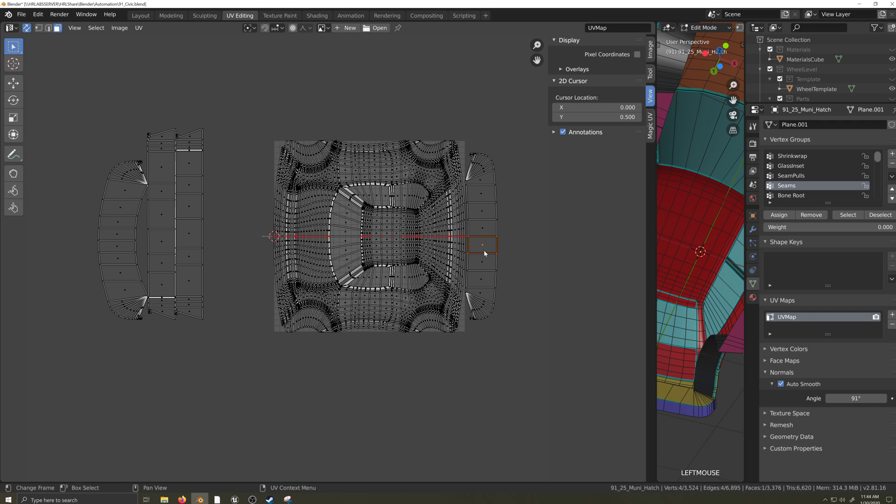
pyautogui.press('l')
pyautogui.press('r')
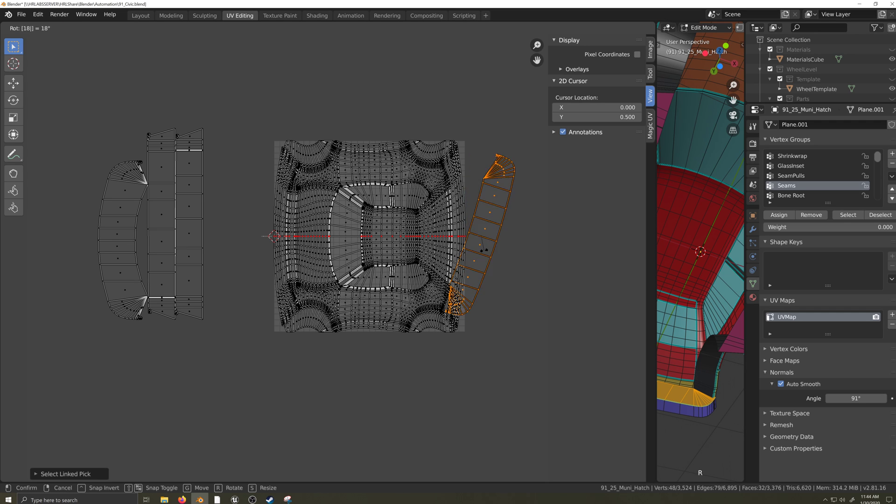
pyautogui.click(485, 254)
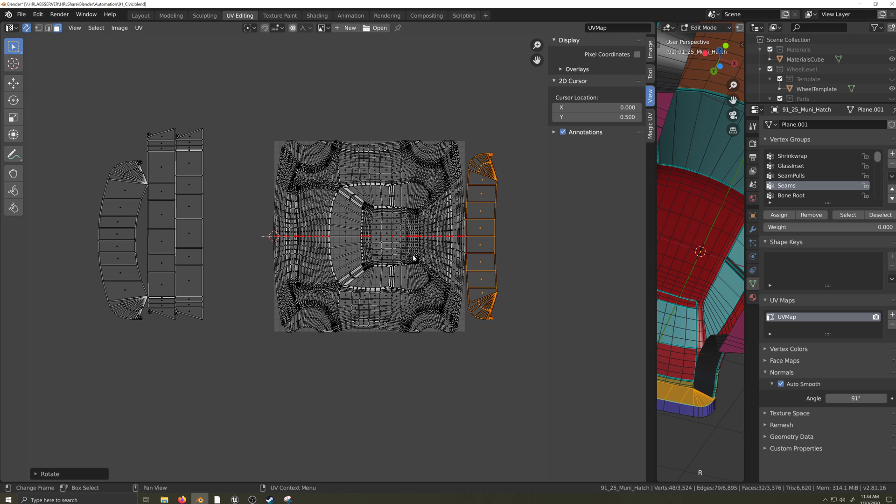
# Select a larger rear corner area of the body UVs and underside island, and check that both match on the 3D model.
pyautogui.moveTo(413, 258); pyautogui.dragTo(536, 345)
pyautogui.scroll(-3, 661, 312)
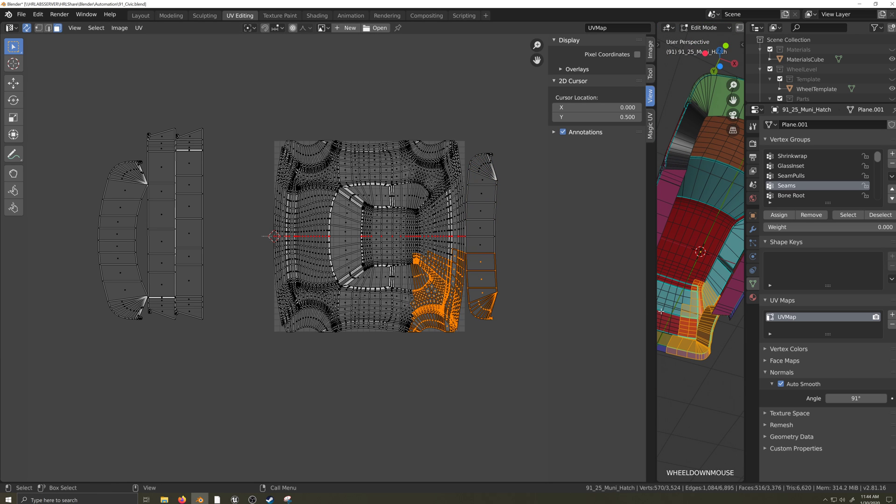
pyautogui.moveTo(656, 311); pyautogui.dragTo(273, 359)
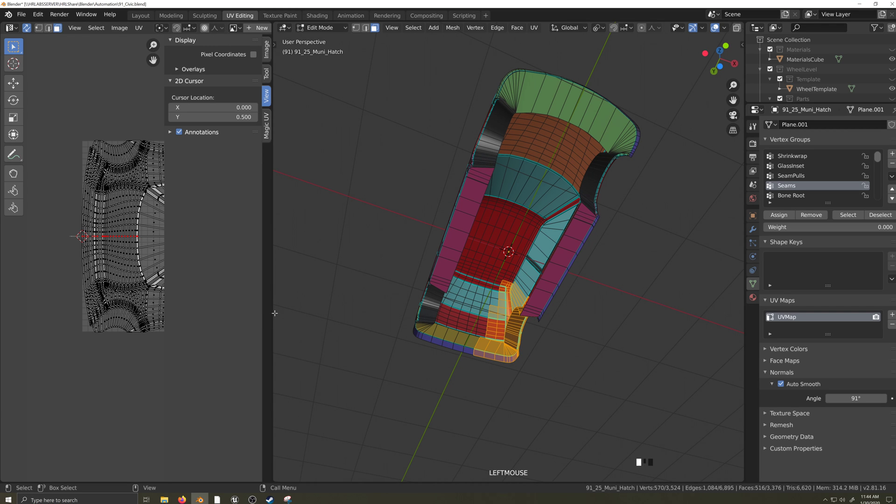
pyautogui.moveTo(272, 313); pyautogui.dragTo(687, 313)
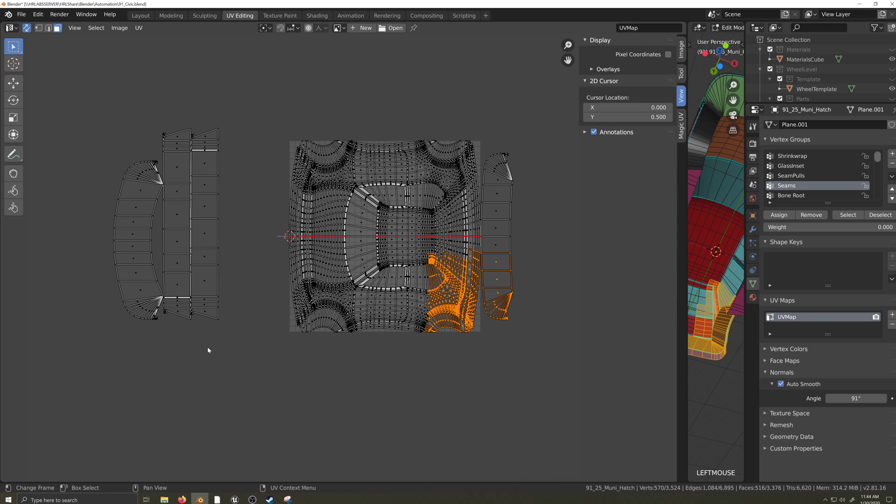
# Select the linked front underside island and move it next to the front edge of the body UVs.
pyautogui.press('l')
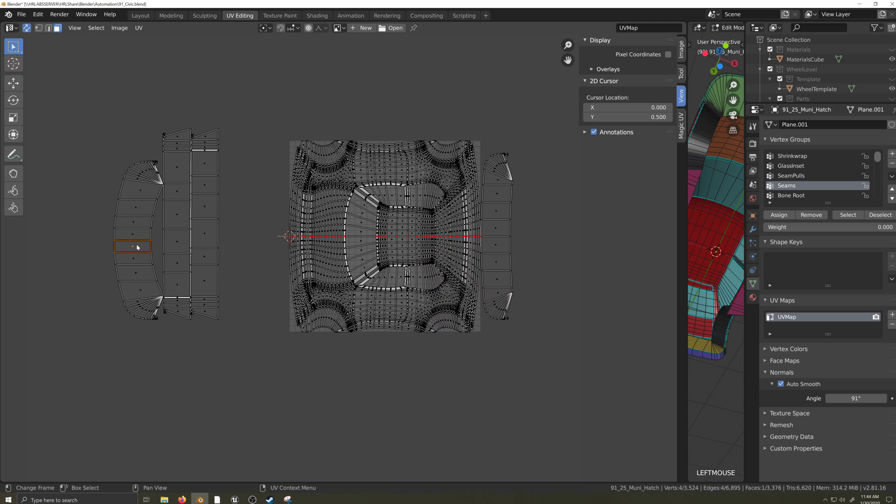
pyautogui.press('g')
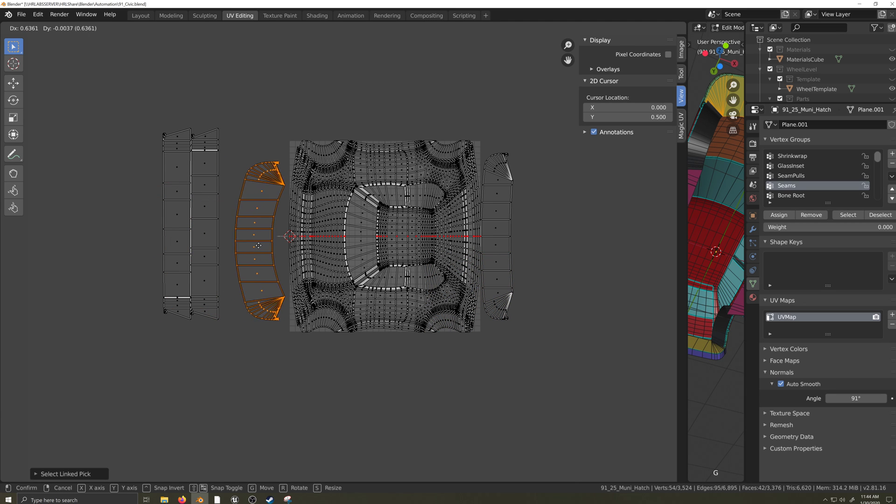
pyautogui.click(260, 241)
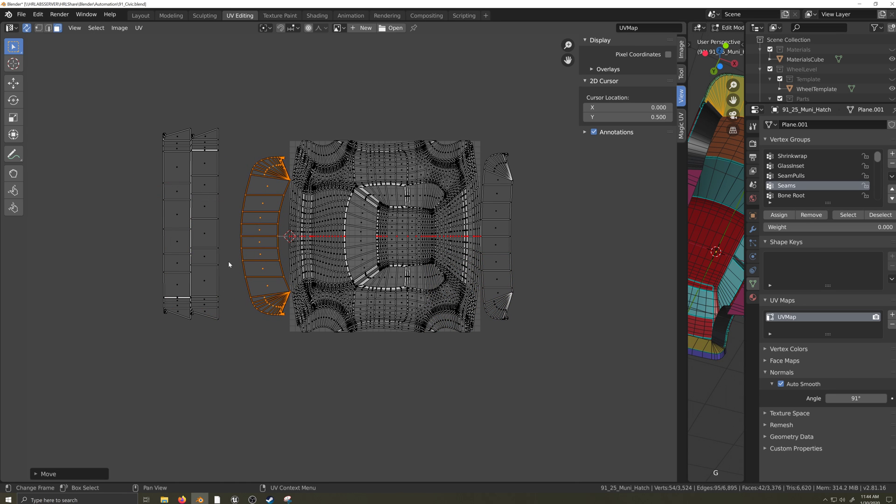
# Select the lower front corner faces of the body UVs and underside island, and compare them on the model viewed from the front.
pyautogui.moveTo(239, 253); pyautogui.dragTo(314, 332)
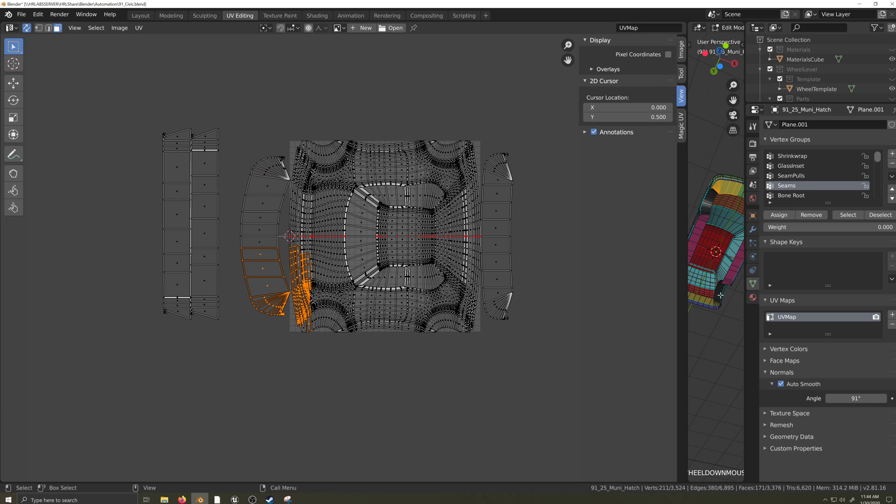
pyautogui.rightClick(715, 340)
pyautogui.press('`')
pyautogui.moveTo(687, 320); pyautogui.dragTo(304, 320)
pyautogui.press('`')
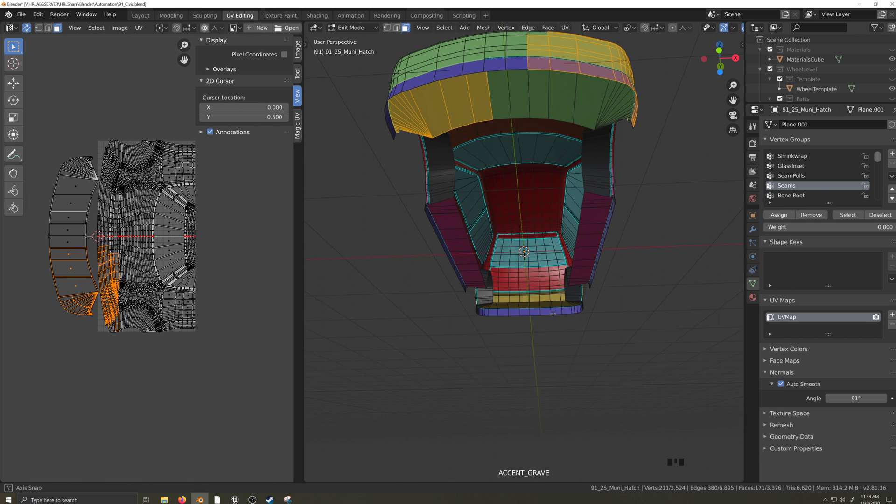
pyautogui.scroll(-4, 442, 332)
pyautogui.moveTo(304, 290); pyautogui.dragTo(637, 300)
# Select the whole front underside island and rotate it 180 degrees.
pyautogui.click(238, 286)
pyautogui.write('l')
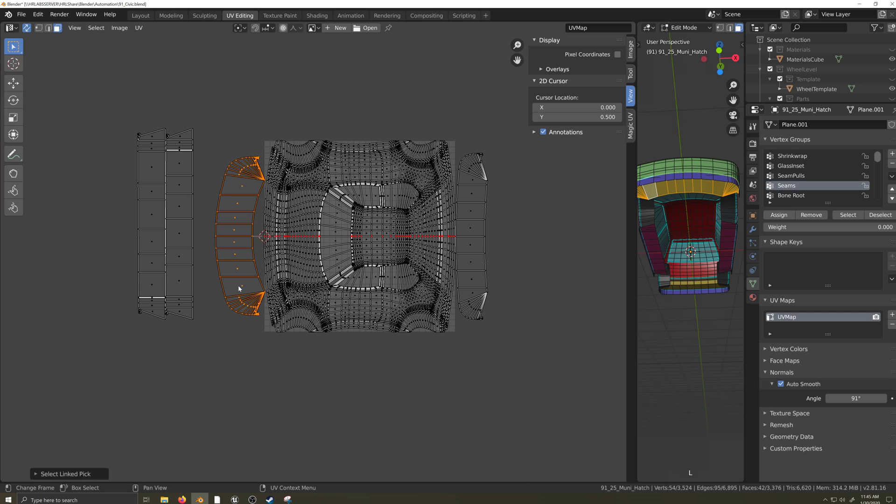
pyautogui.write('r180')
pyautogui.press('Return')
# Select the side strip nearest the body UVs, turn it horizontal, move it above the UV square and scale it down.
pyautogui.click(183, 259)
pyautogui.press('l')
pyautogui.scroll(-1, 317, 259)
pyautogui.press('r')
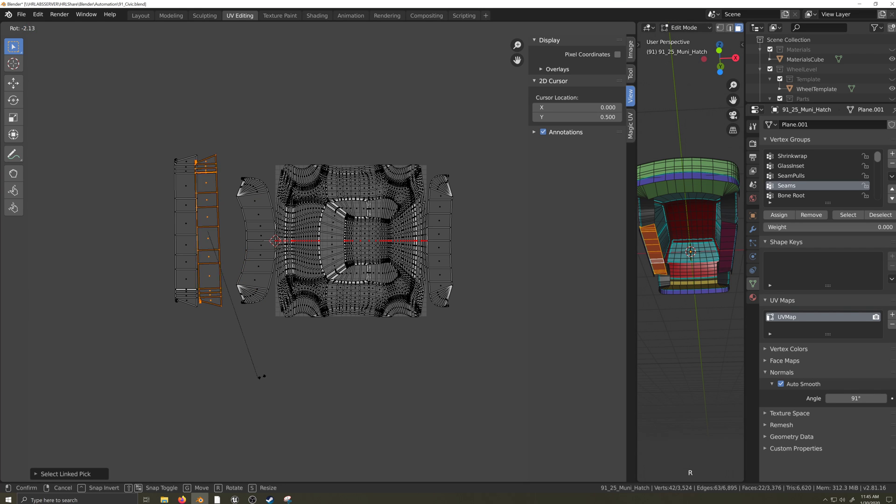
pyautogui.keyDown('ctrl'); pyautogui.click(286, 233); pyautogui.keyUp('ctrl')
pyautogui.press('g')
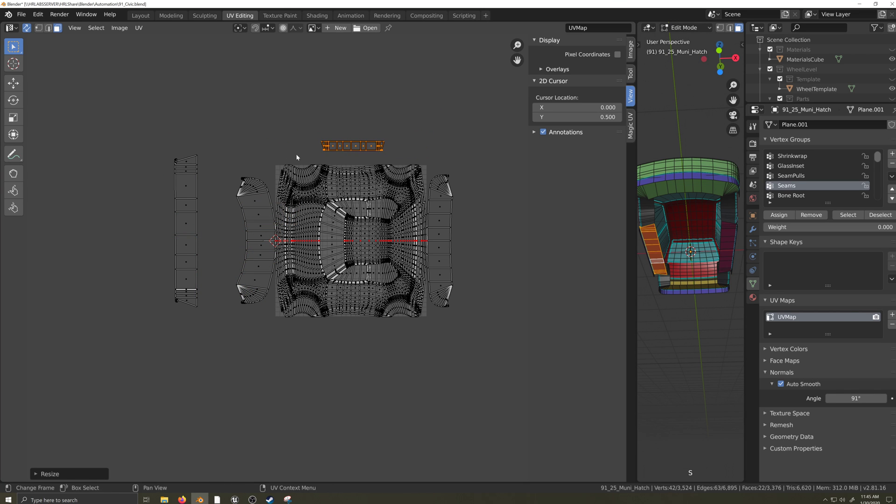
# View the car from the side, turn the remaining side strip horizontal, move it below the UV square and scale it down.
pyautogui.click(692, 370)
pyautogui.press('`')
pyautogui.moveTo(638, 328); pyautogui.dragTo(648, 311)
pyautogui.click(192, 260)
pyautogui.press('l')
pyautogui.press('r')
pyautogui.keyDown('ctrl'); pyautogui.click(194, 190); pyautogui.keyUp('ctrl')
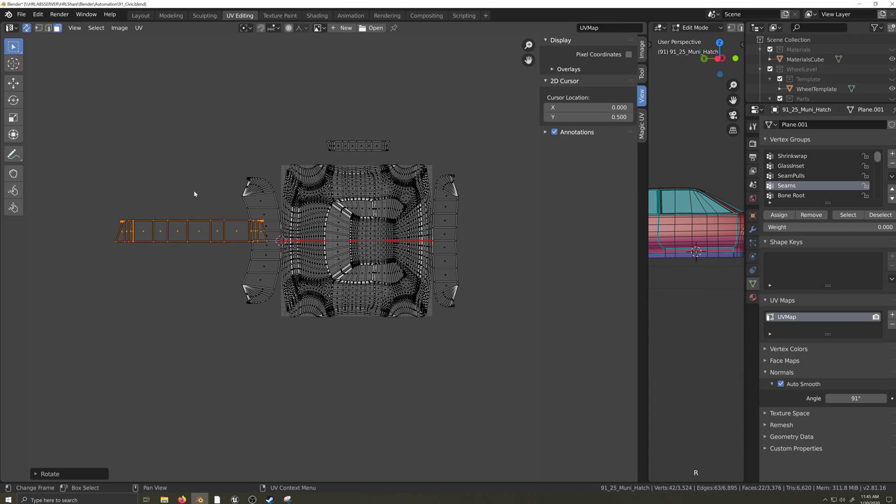
pyautogui.press('g')
pyautogui.click(366, 304)
pyautogui.press('s')
pyautogui.click(313, 302)
# Select the lower body UVs with part of the side strip and check their matching side on the 3D model.
pyautogui.moveTo(313, 296); pyautogui.dragTo(354, 340)
pyautogui.press('`')
pyautogui.scroll(3, 568, 398)
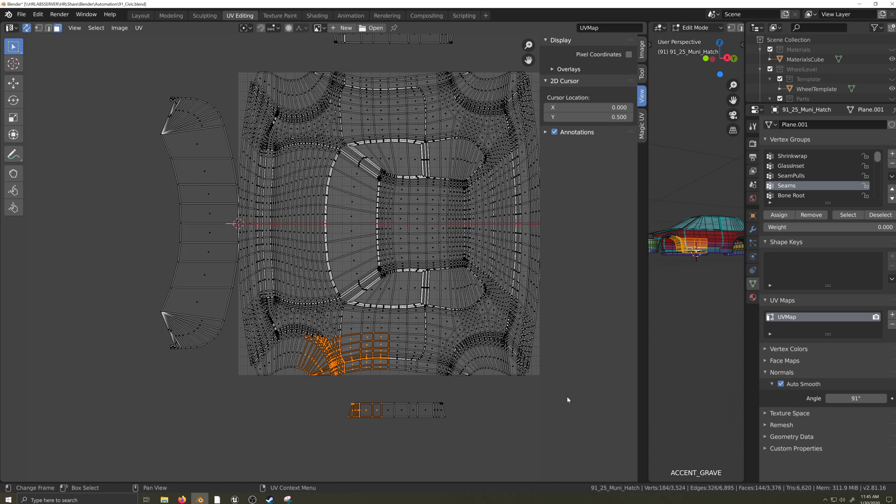
pyautogui.scroll(-1, 513, 370)
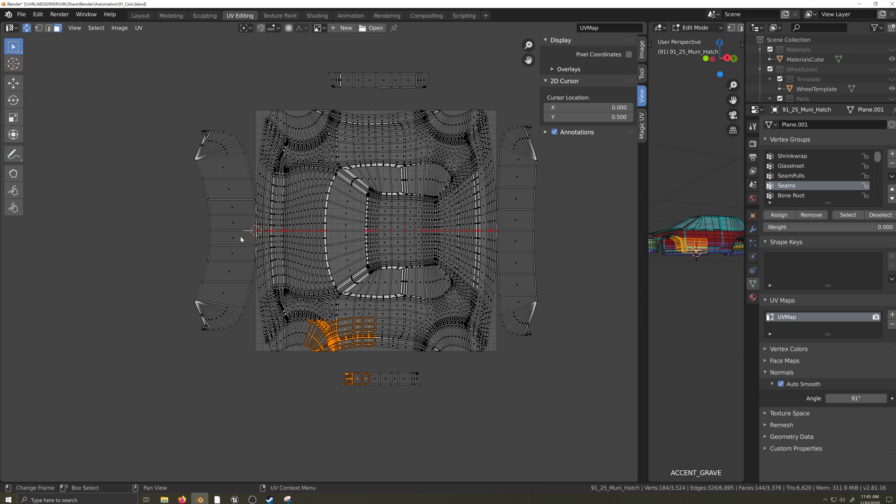
# Flatten the front underside island with an X scale of 0, move it along X to the square's front edge, and shorten it.
pyautogui.press('l')
pyautogui.press('s')
pyautogui.press('x')
pyautogui.press('0')
pyautogui.press('Return')
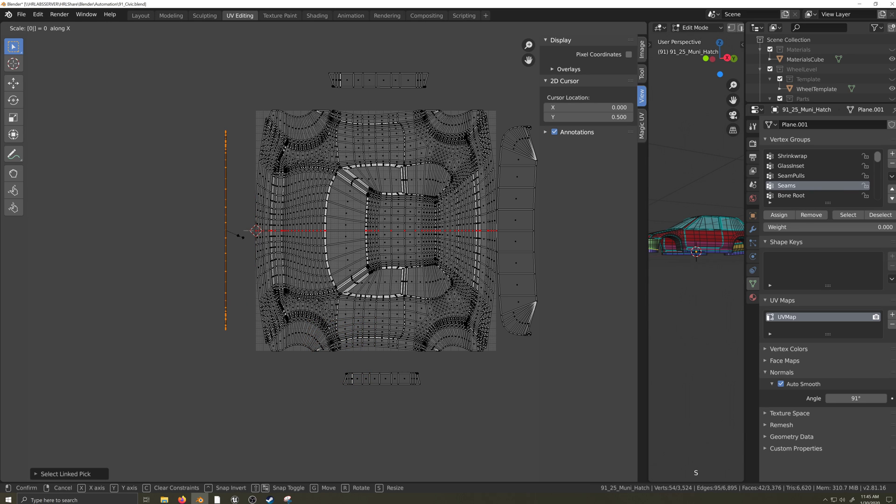
pyautogui.press('g')
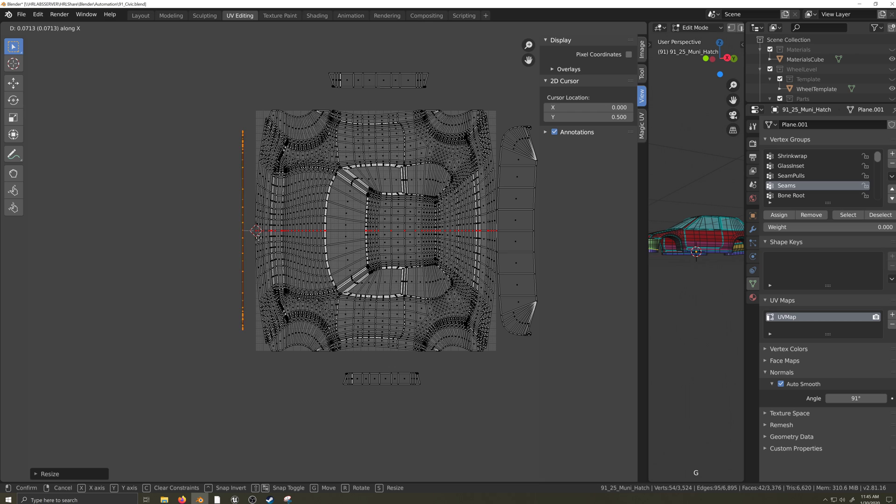
pyautogui.click(267, 240)
pyautogui.press('s')
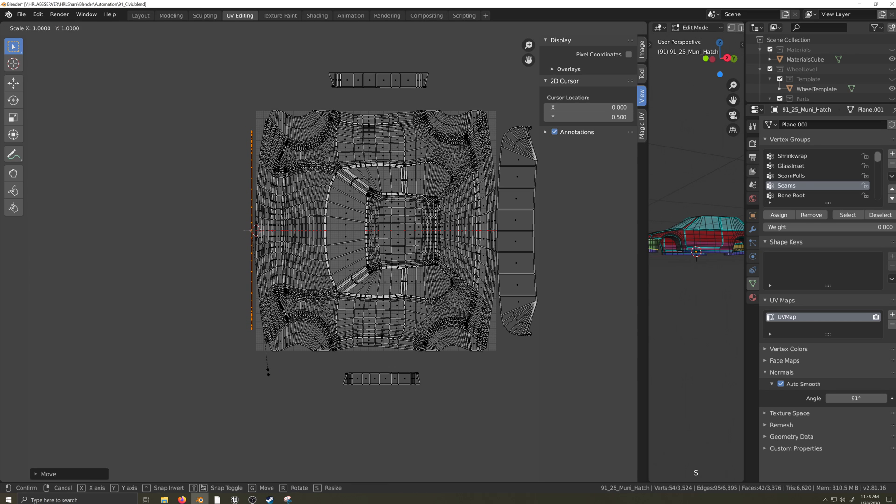
pyautogui.click(261, 338)
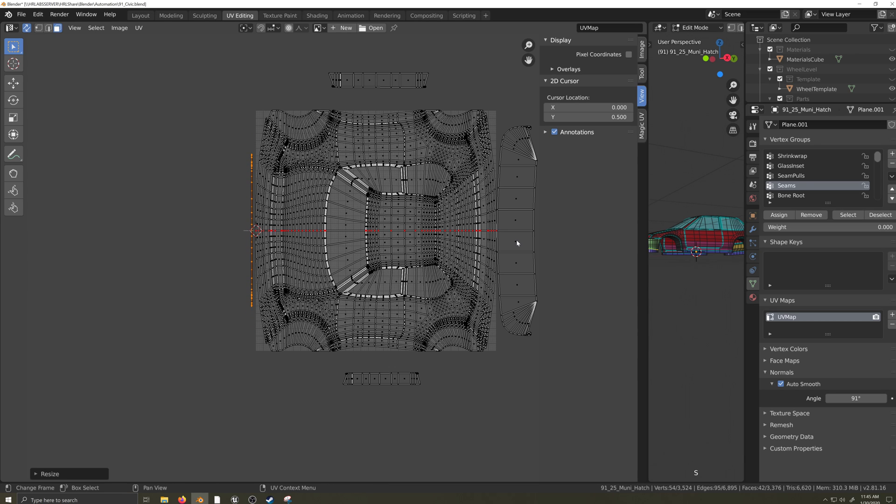
# Flatten the rear underside island with an X scale of 0, move it along X to the square's rear edge, and shorten it.
pyautogui.press('l')
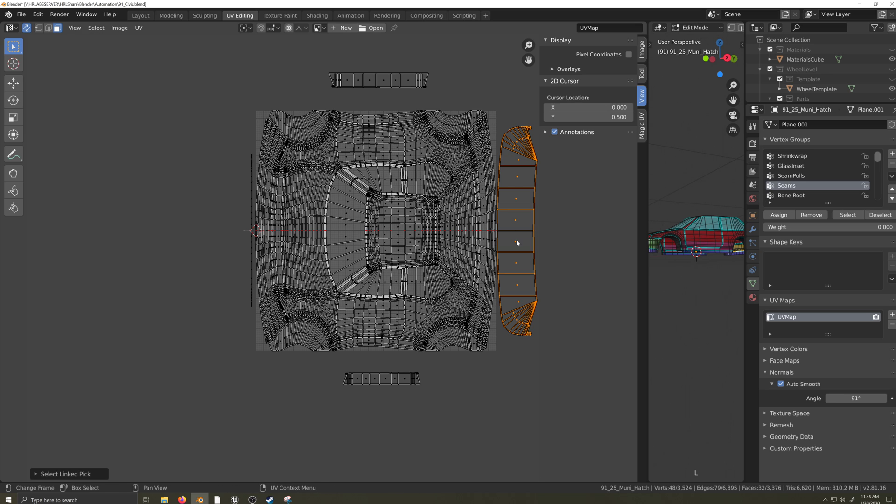
pyautogui.press('s')
pyautogui.press('y')
pyautogui.press('0')
pyautogui.rightClick(517, 243)
pyautogui.press('s')
pyautogui.press('x')
pyautogui.press('0')
pyautogui.click(541, 250)
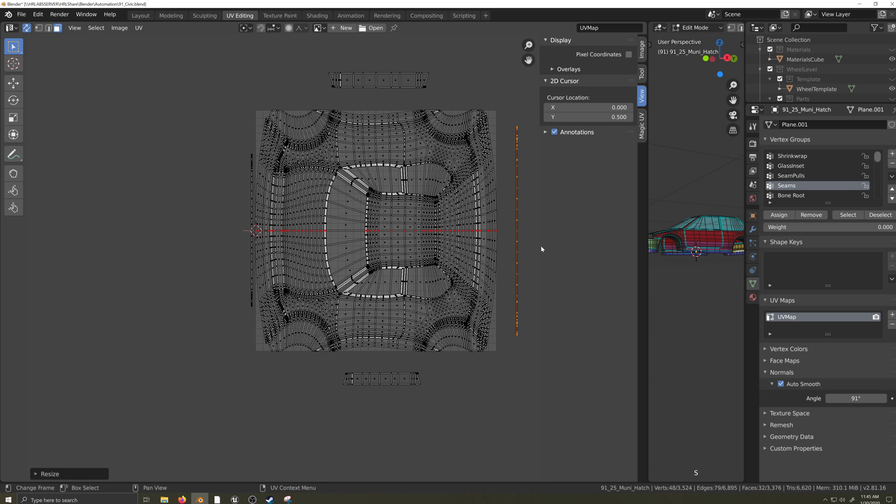
pyautogui.press('g')
pyautogui.press('x')
pyautogui.click(513, 254)
pyautogui.press('s')
pyautogui.click(511, 299)
# Flatten the side strip below the square with a Y scale of 0 and move it just under the square's lower edge.
pyautogui.press('l')
pyautogui.press('s')
pyautogui.press('y')
pyautogui.press('0')
pyautogui.press('Return')
pyautogui.press('g')
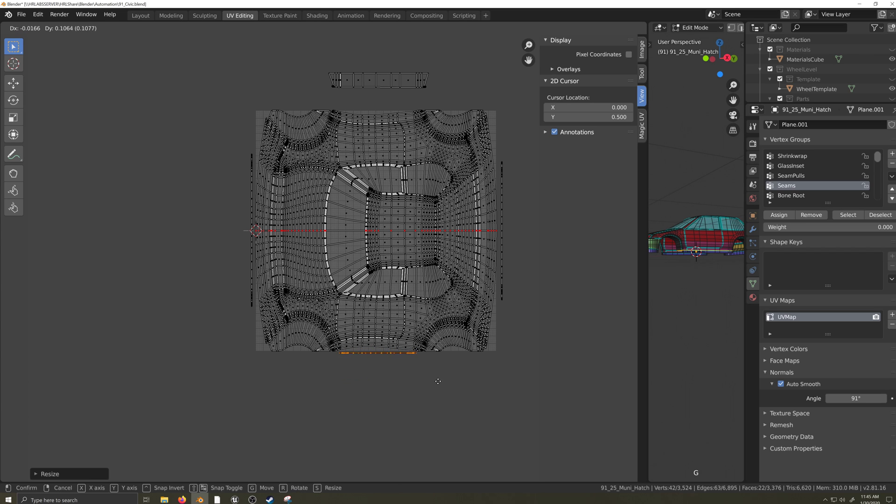
pyautogui.click(437, 383)
# Flatten the side strip above the square with a Y scale of 0, shorten it, and move it just above the upper edge.
pyautogui.click(347, 80)
pyautogui.press('l')
pyautogui.press('s')
pyautogui.press('y')
pyautogui.press('0')
pyautogui.click(346, 81)
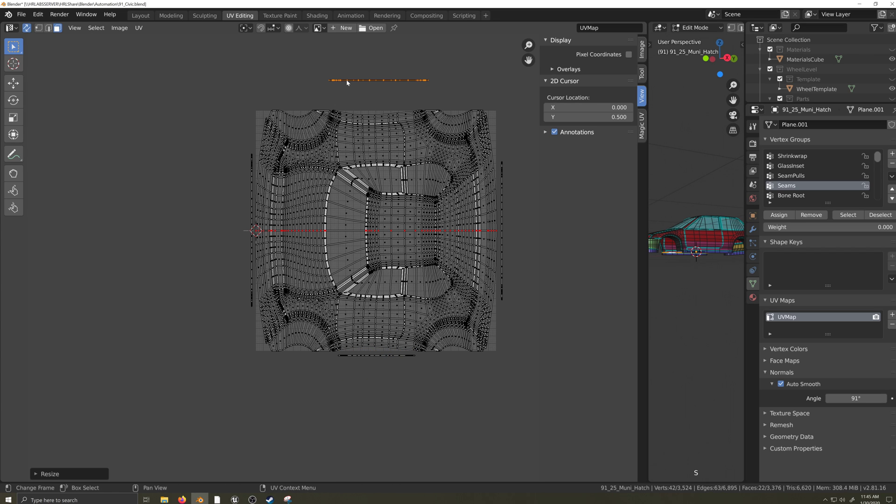
pyautogui.press('s')
pyautogui.click(442, 90)
pyautogui.press('g')
pyautogui.click(441, 115)
pyautogui.scroll(1, 408, 220)
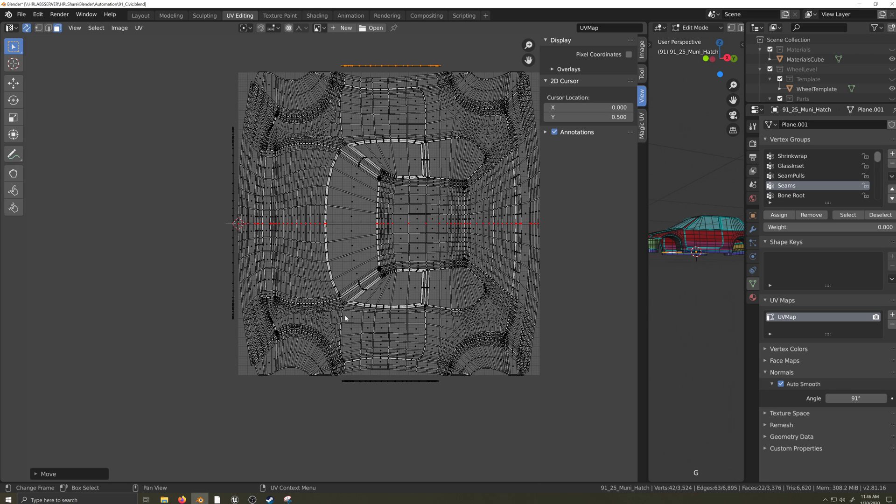
# Hide the UV editor's sidebar and switch to vertex selection mode.
pyautogui.press('n')
pyautogui.moveTo(367, 264); pyautogui.dragTo(409, 261, button='middle')
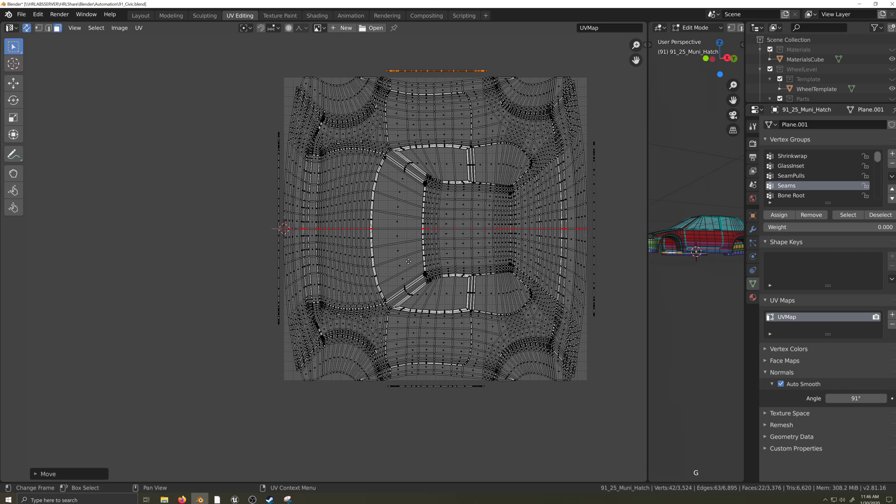
pyautogui.press('1')
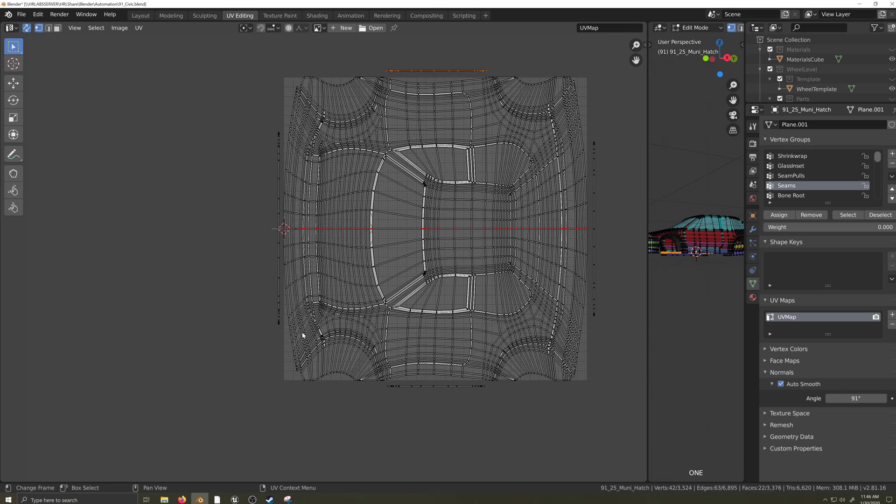
# Enable snapping for UV editing and set the snap target to Vertex.
pyautogui.click(261, 28)
pyautogui.click(273, 27)
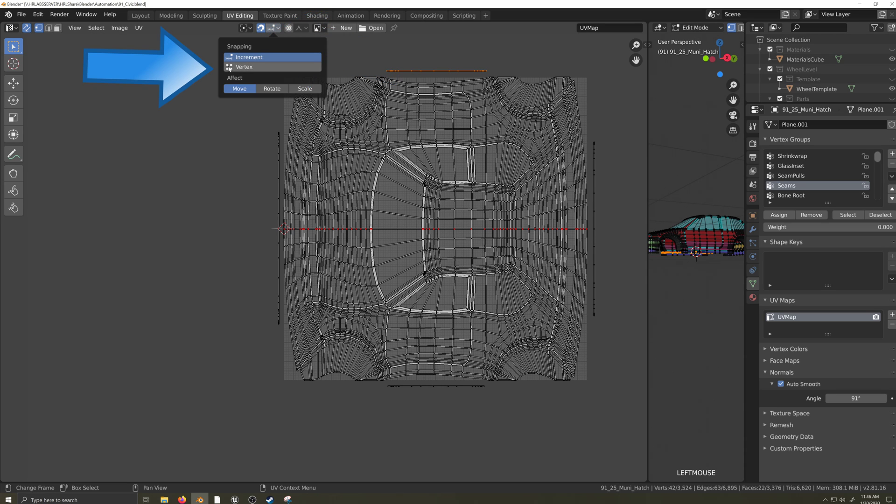
pyautogui.click(247, 66)
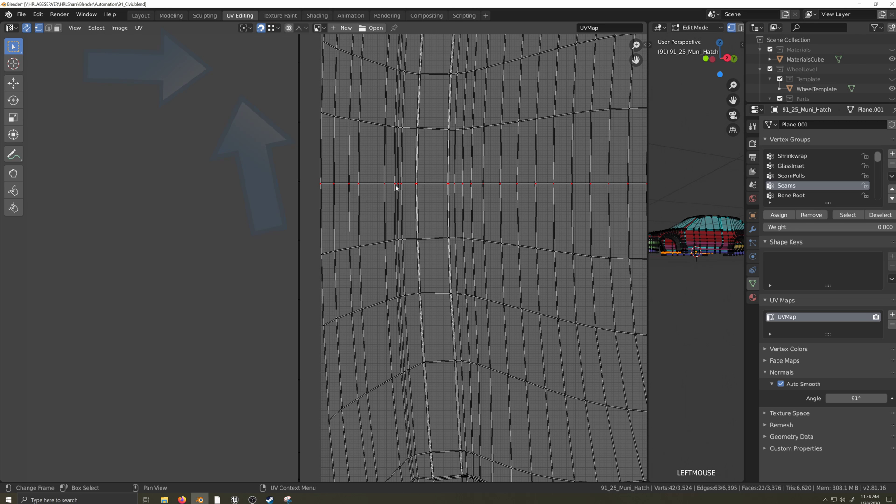
# Snap the front strip's centre vertex and the next few vertices of its lower half onto the matching vertices along the body's front edge.
pyautogui.moveTo(286, 175); pyautogui.dragTo(309, 188)
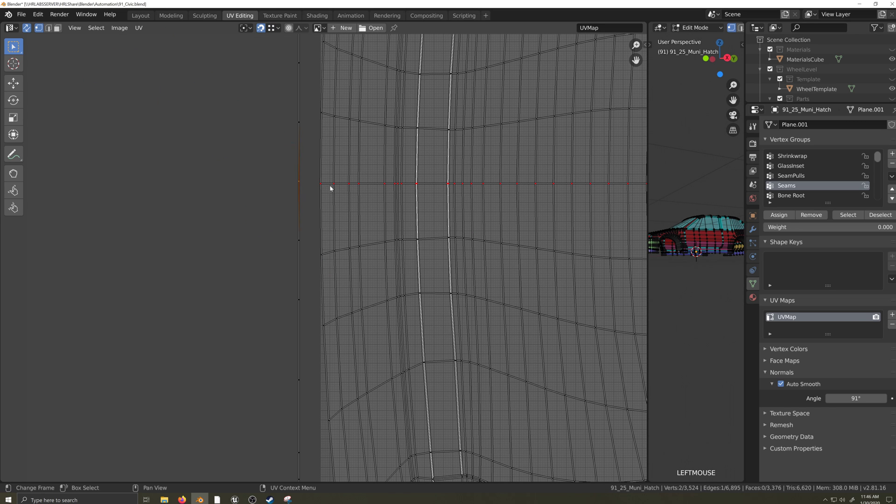
pyautogui.scroll(-5, 336, 194)
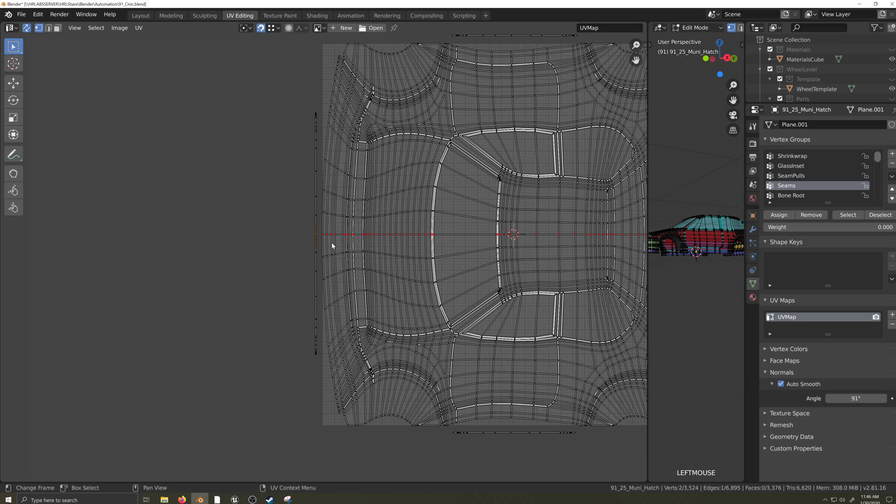
pyautogui.scroll(1, 327, 255)
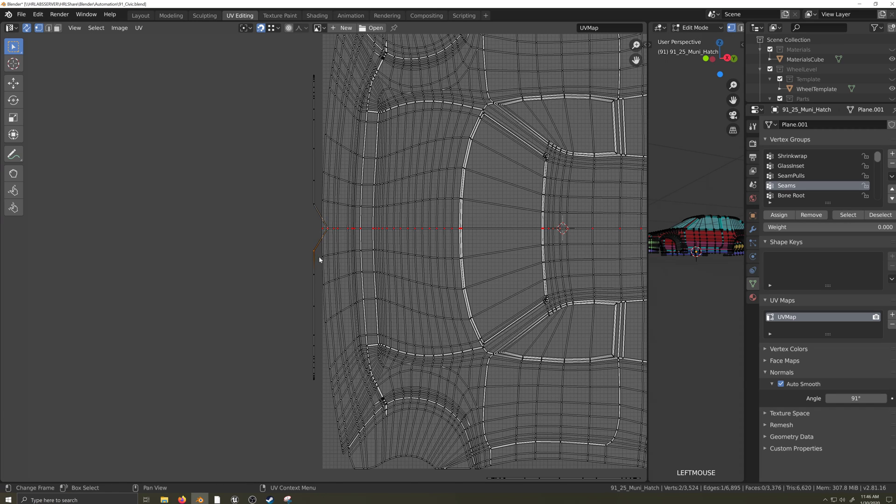
pyautogui.scroll(1, 320, 260)
pyautogui.press('g')
pyautogui.click(354, 182)
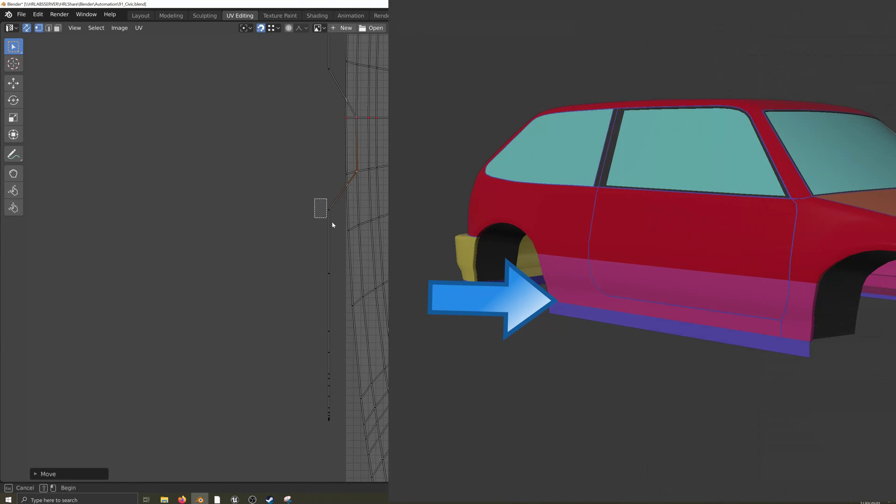
pyautogui.press('g')
pyautogui.click(360, 228)
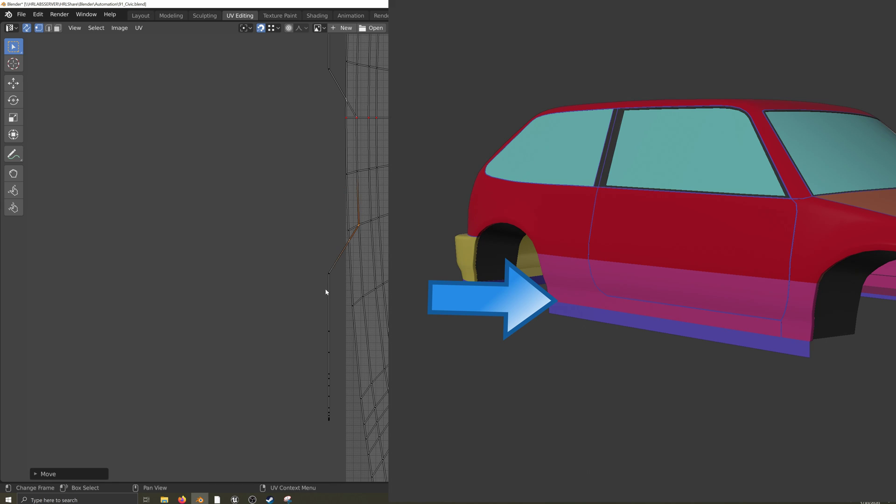
pyautogui.press('g')
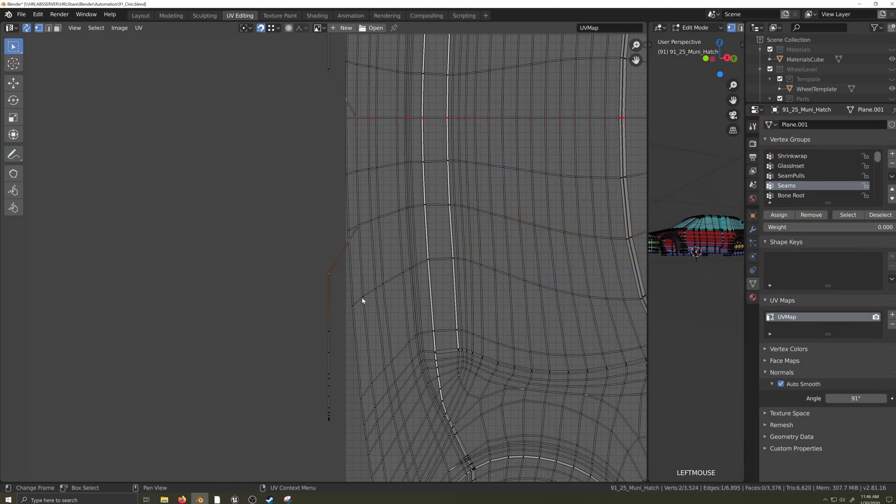
pyautogui.click(364, 301)
# Weld the next closely spaced vertices in the front strip's lower half and snap the merged point to its matching body vertex.
pyautogui.moveTo(364, 301); pyautogui.dragTo(394, 176, button='middle')
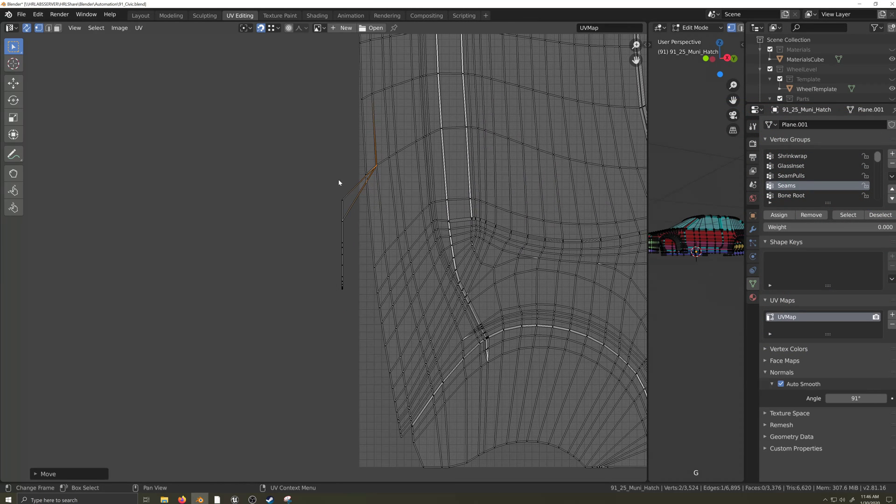
pyautogui.moveTo(332, 184); pyautogui.dragTo(349, 228)
pyautogui.rightClick(349, 228)
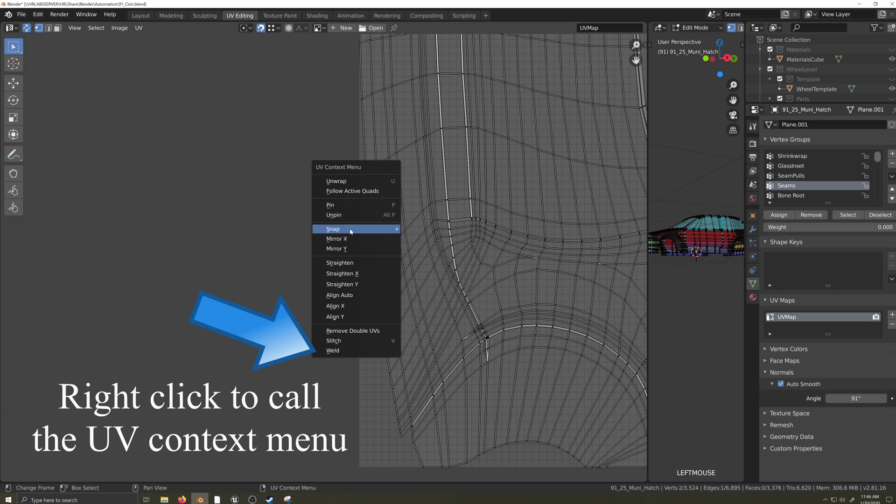
pyautogui.rightClick(344, 350)
pyautogui.press('g')
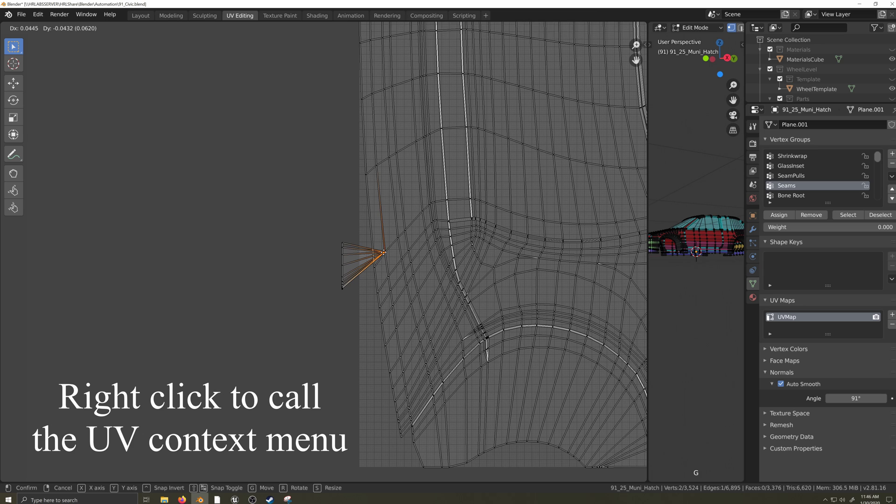
pyautogui.click(312, 279)
# Weld all remaining end vertices of the front strip's lower half and snap them onto the body's front corner mesh.
pyautogui.moveTo(326, 220); pyautogui.dragTo(349, 306)
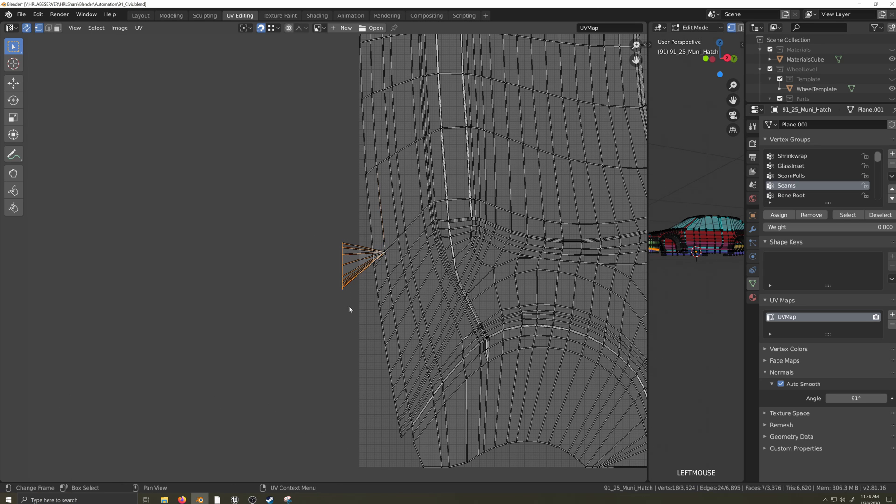
pyautogui.rightClick(347, 307)
pyautogui.rightClick(347, 308)
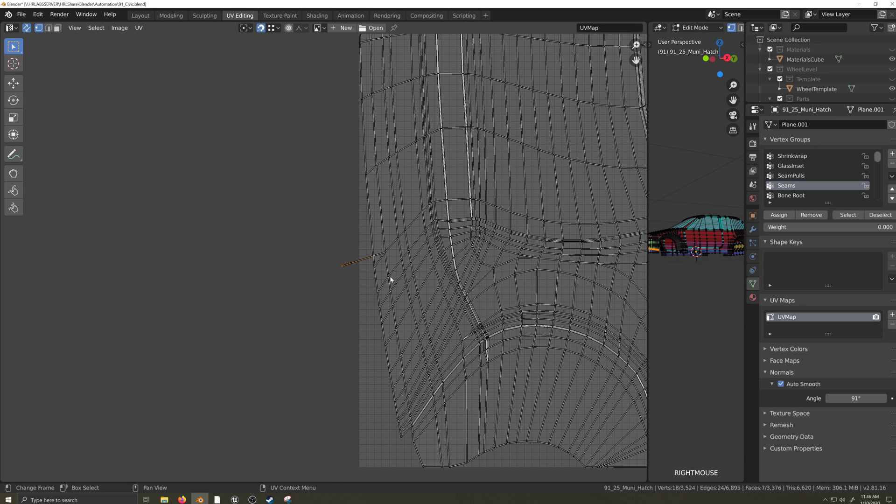
pyautogui.press('g')
pyautogui.click(386, 279)
# Snap the first vertices above the centre line in the front strip's upper half onto the matching vertices of the body's front edge.
pyautogui.scroll(-2, 446, 151)
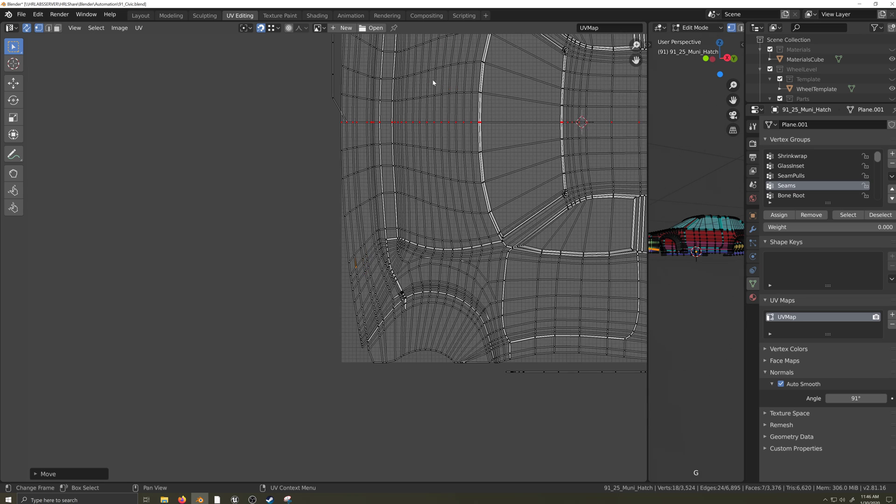
pyautogui.moveTo(433, 82); pyautogui.dragTo(382, 262, button='middle')
pyautogui.scroll(2, 355, 276)
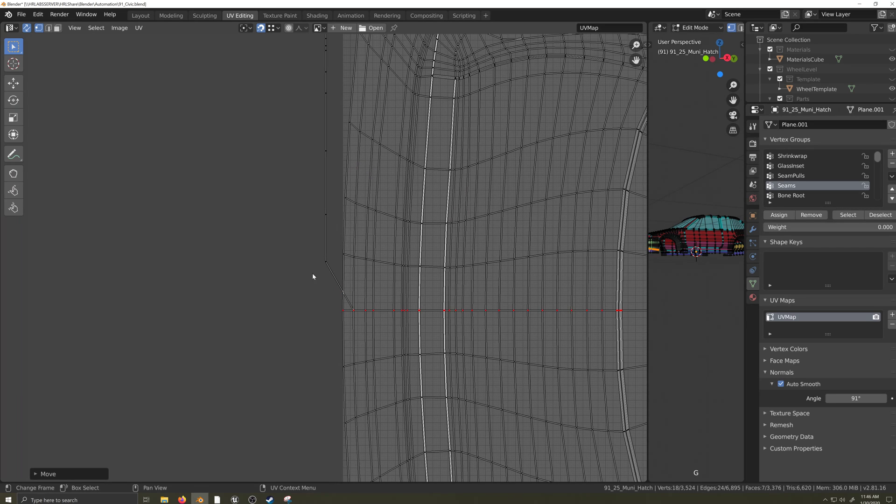
pyautogui.moveTo(314, 257); pyautogui.dragTo(337, 274)
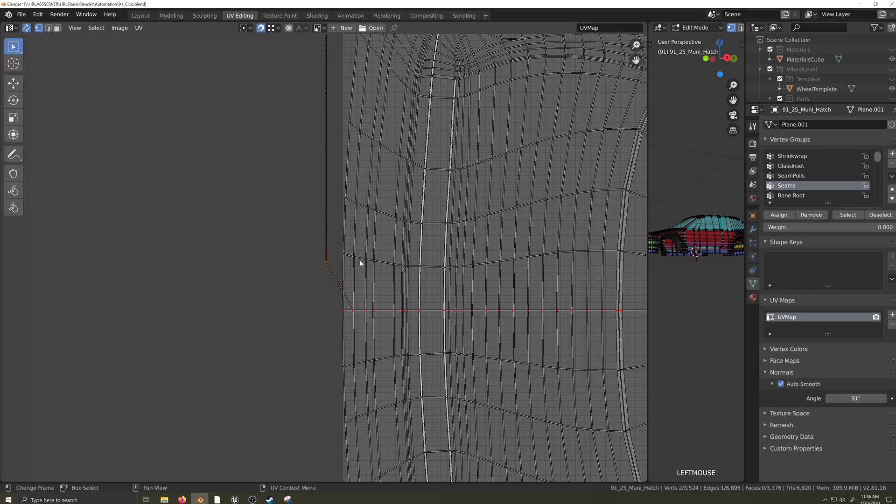
pyautogui.press('g')
pyautogui.click(356, 257)
pyautogui.moveTo(376, 214); pyautogui.dragTo(378, 284, button='middle')
pyautogui.moveTo(317, 271); pyautogui.dragTo(333, 291)
pyautogui.press('g')
pyautogui.click(360, 276)
# Snap the rest of the front strip's upper half to the body's front edge, with its clustered end vertices welded together.
pyautogui.moveTo(362, 229); pyautogui.dragTo(376, 306, button='middle')
pyautogui.moveTo(335, 292); pyautogui.dragTo(349, 306)
pyautogui.press('g')
pyautogui.click(379, 282)
pyautogui.moveTo(337, 233); pyautogui.dragTo(350, 247)
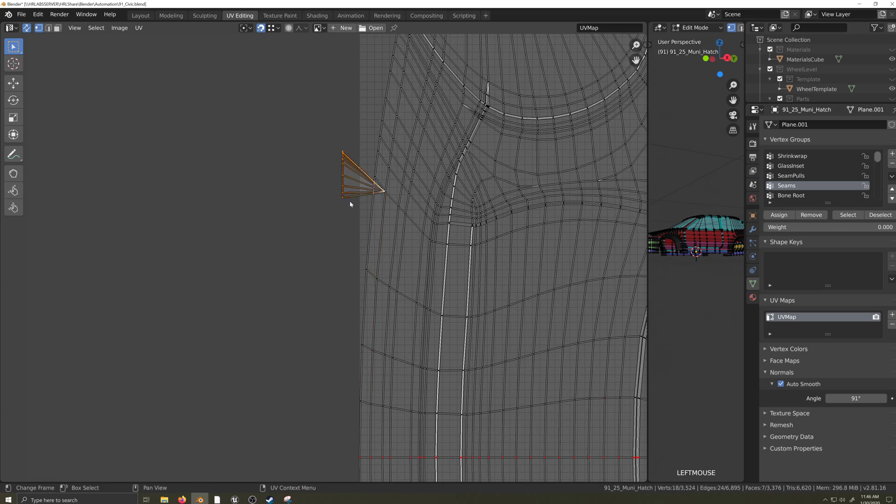
pyautogui.press('g')
pyautogui.click(391, 197)
# Snap two vertices toward the rear of the strip below the square onto the body's lower side edge and undo the last edit.
pyautogui.scroll(-6, 420, 233)
pyautogui.moveTo(465, 361); pyautogui.dragTo(418, 189, button='middle')
pyautogui.scroll(5, 419, 188)
pyautogui.moveTo(555, 310); pyautogui.dragTo(370, 303, button='middle')
pyautogui.scroll(3, 370, 303)
pyautogui.moveTo(521, 300); pyautogui.dragTo(348, 324, button='middle')
pyautogui.moveTo(394, 281); pyautogui.dragTo(410, 297)
pyautogui.press('g')
pyautogui.click(433, 219)
pyautogui.moveTo(475, 282); pyautogui.dragTo(503, 296)
pyautogui.press('g')
pyautogui.click(535, 235)
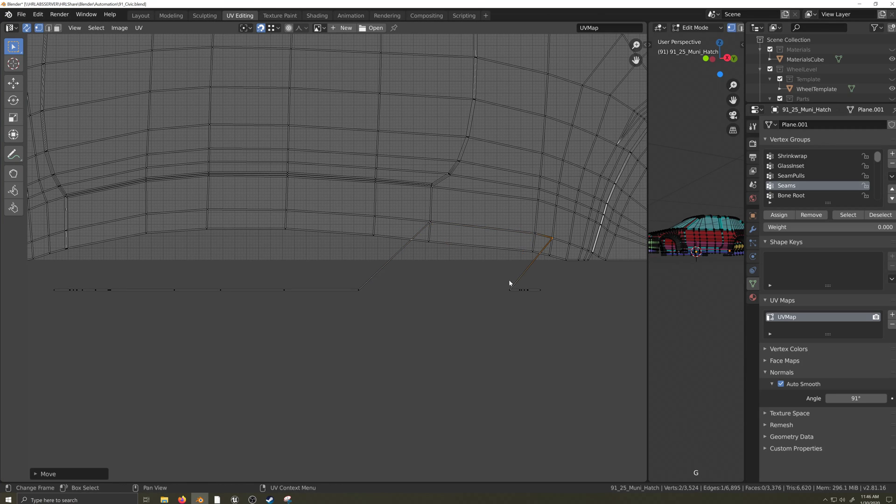
pyautogui.hotkey('ctrl', 'z')
# Snap the middle vertices of the strip below the square onto the matching vertices along the body's lower side edge.
pyautogui.moveTo(357, 284); pyautogui.dragTo(471, 324, button='middle')
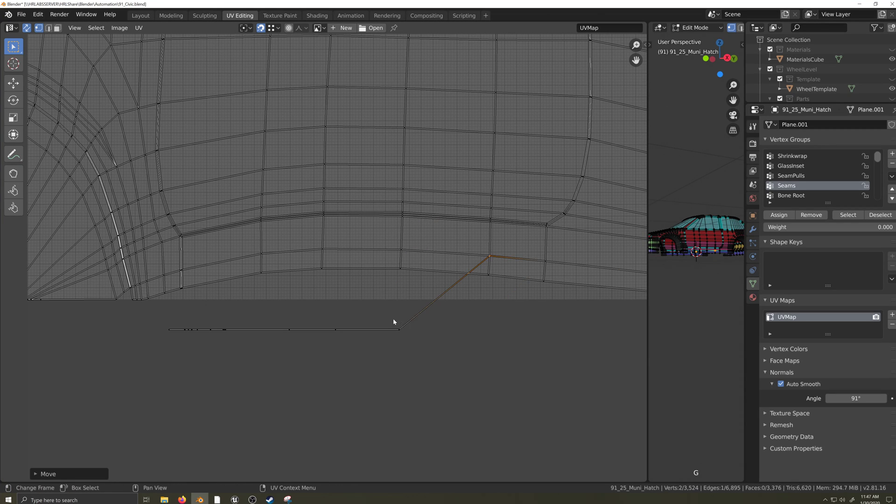
pyautogui.moveTo(393, 318); pyautogui.dragTo(407, 337)
pyautogui.press('g')
pyautogui.moveTo(283, 321); pyautogui.dragTo(478, 356, button='middle')
pyautogui.moveTo(525, 354); pyautogui.dragTo(539, 372)
pyautogui.press('g')
pyautogui.click(512, 286)
# Weld the next vertex cluster toward the front of the lower side strip and snap it to the body's front door seam.
pyautogui.moveTo(411, 355); pyautogui.dragTo(432, 373)
pyautogui.rightClick(466, 379)
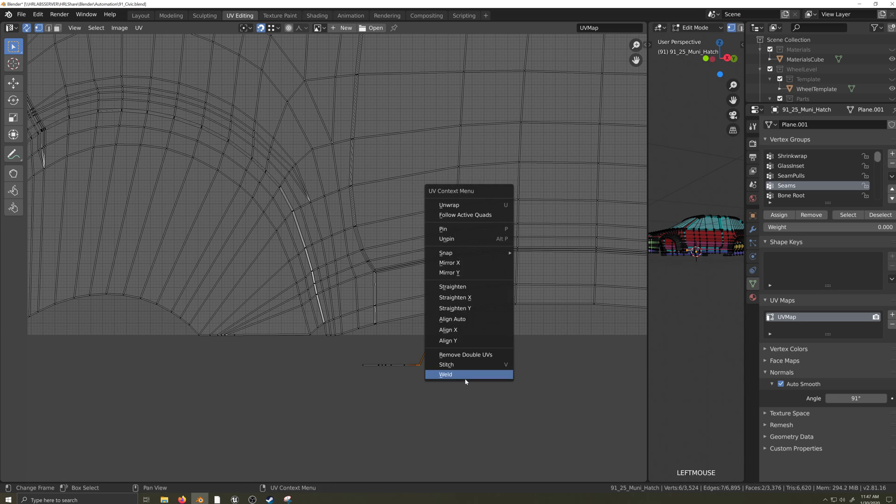
pyautogui.press('g')
pyautogui.click(376, 308)
pyautogui.scroll(3, 389, 346)
pyautogui.moveTo(391, 347); pyautogui.dragTo(447, 345, button='middle')
pyautogui.scroll(5, 399, 279)
pyautogui.moveTo(399, 278); pyautogui.dragTo(417, 282, button='middle')
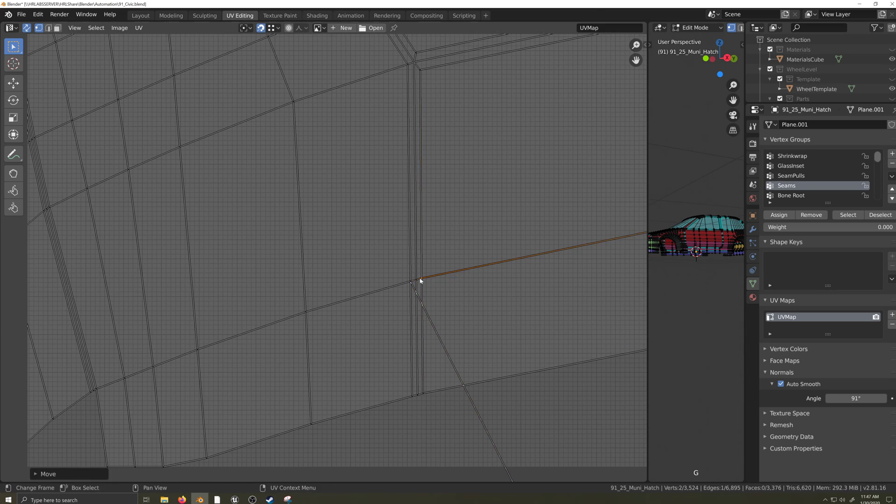
# Weld the remaining vertices at the front end of the lower side strip and snap them to the body edge ahead of the door seam.
pyautogui.scroll(-4, 422, 281)
pyautogui.keyDown('shift'); pyautogui.click(317, 280); pyautogui.keyUp('shift')
pyautogui.press('g')
pyautogui.rightClick(444, 429)
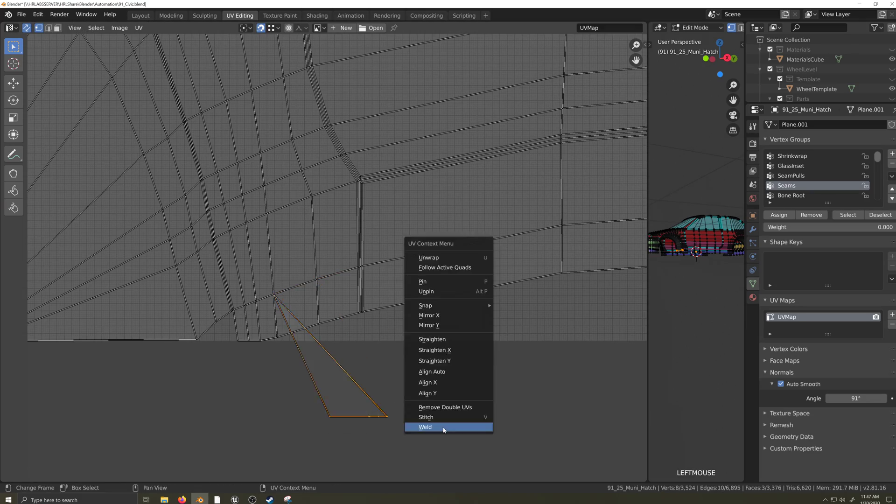
pyautogui.click(444, 429)
pyautogui.press('g')
# Snap the rear strip's centre vertex and the next vertices of its lower half onto the matching vertices of the body's rear edge.
pyautogui.scroll(-10, 460, 340)
pyautogui.moveTo(461, 243); pyautogui.dragTo(269, 431, button='middle')
pyautogui.scroll(5, 467, 304)
pyautogui.moveTo(539, 264); pyautogui.dragTo(564, 283)
pyautogui.press('g')
pyautogui.click(501, 269)
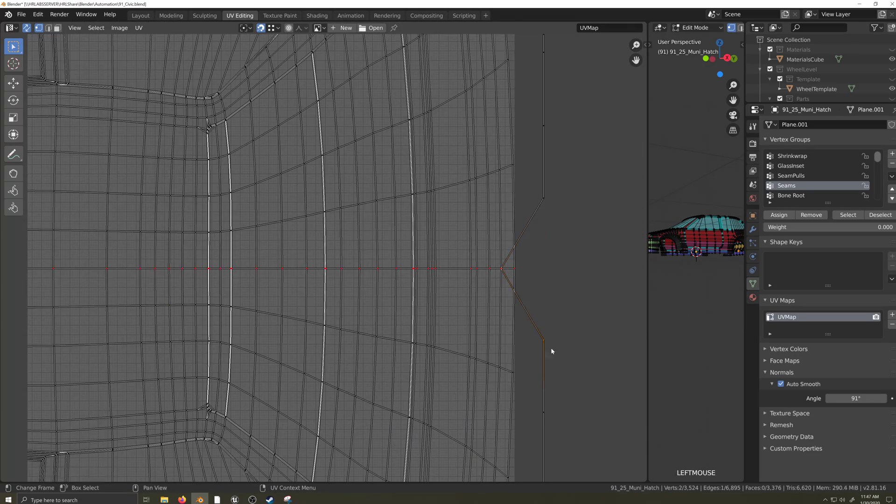
pyautogui.press('g')
pyautogui.moveTo(550, 367); pyautogui.dragTo(524, 226, button='middle')
pyautogui.press('g')
pyautogui.click(469, 326)
pyautogui.moveTo(509, 335); pyautogui.dragTo(508, 177, button='middle')
# Weld the remaining clustered vertices of the rear strip's lower half and snap them onto the body's rear edge.
pyautogui.moveTo(508, 176); pyautogui.dragTo(546, 354)
pyautogui.press('g')
pyautogui.click(461, 267)
pyautogui.press('g')
pyautogui.rightClick(431, 397)
pyautogui.press('g')
# Snap the first vertices of the rear strip's upper half onto the matching vertices of the body's rear edge.
pyautogui.scroll(-4, 439, 413)
pyautogui.scroll(2, 433, 317)
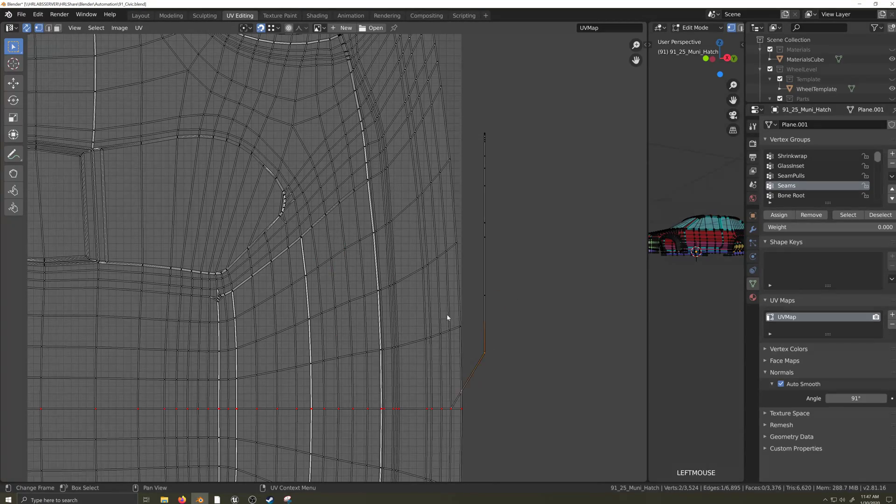
pyautogui.click(445, 317)
pyautogui.press('g')
pyautogui.click(439, 169)
pyautogui.moveTo(483, 169); pyautogui.dragTo(500, 282, button='middle')
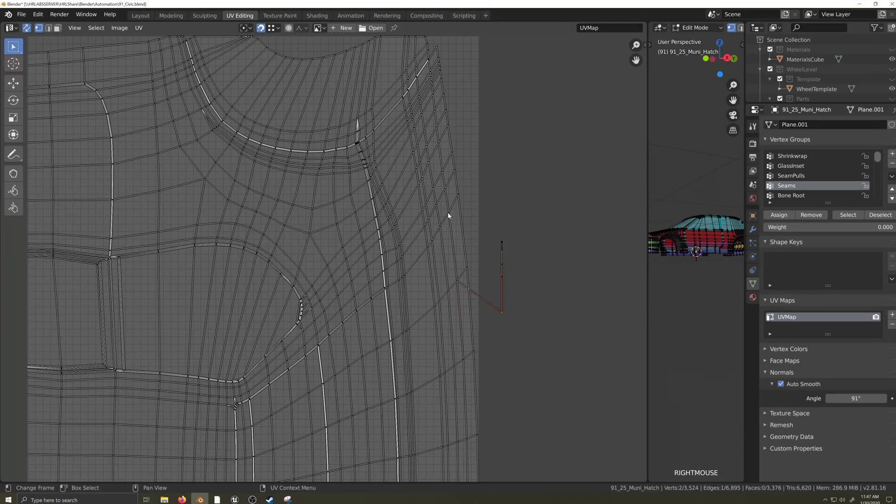
# Weld the end vertices of the rear strip's upper half and snap the merged point to the body's rear edge.
pyautogui.moveTo(488, 235); pyautogui.dragTo(514, 296)
pyautogui.rightClick(513, 296)
pyautogui.click(513, 295)
pyautogui.press('g')
# Snap the vertices near the front of the strip above the square to the front door seam and the body vertex ahead of it.
pyautogui.scroll(-4, 455, 214)
pyautogui.moveTo(117, 169); pyautogui.dragTo(178, 253, button='middle')
pyautogui.scroll(9, 178, 254)
pyautogui.moveTo(414, 184); pyautogui.dragTo(438, 205)
pyautogui.press('g')
pyautogui.click(345, 317)
pyautogui.press('g')
pyautogui.click(345, 320)
pyautogui.press('g')
pyautogui.click(346, 320)
pyautogui.moveTo(383, 181); pyautogui.dragTo(407, 205)
pyautogui.press('g')
pyautogui.click(310, 310)
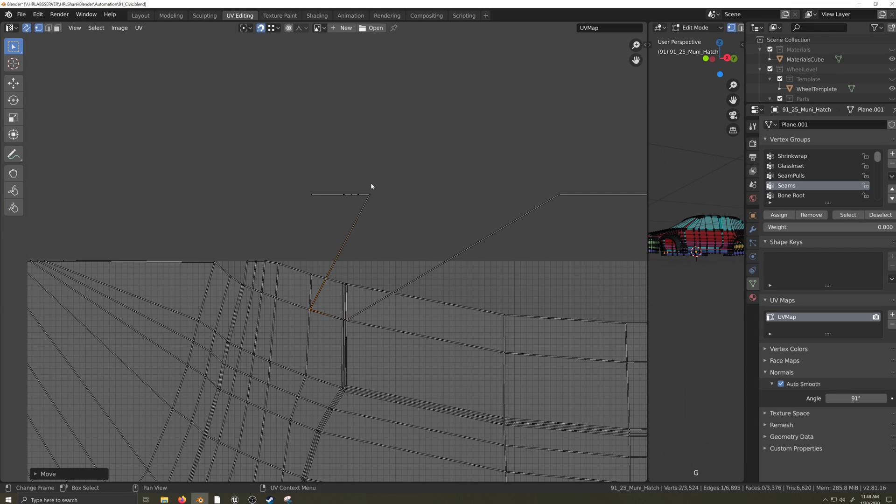
# Snap the next two upper side strip vertices behind the front door seam onto their matching body vertices.
pyautogui.moveTo(536, 193); pyautogui.dragTo(345, 210, button='middle')
pyautogui.moveTo(348, 197); pyautogui.dragTo(387, 228)
pyautogui.press('g')
pyautogui.click(314, 369)
pyautogui.moveTo(443, 196); pyautogui.dragTo(500, 238)
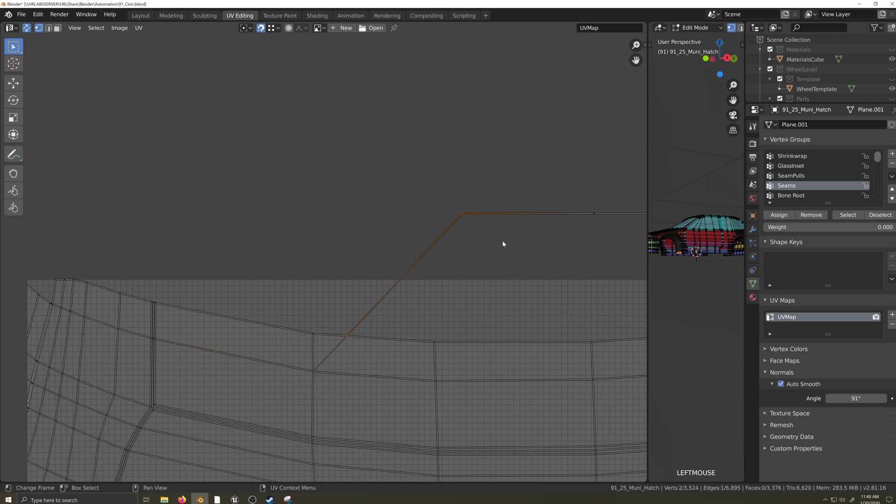
pyautogui.press('g')
pyautogui.click(435, 379)
# Snap the following two upper side strip vertices, farther toward the rear, onto their matching body vertices.
pyautogui.moveTo(569, 213); pyautogui.dragTo(307, 161, button='middle')
pyautogui.moveTo(310, 147); pyautogui.dragTo(347, 175)
pyautogui.press('g')
pyautogui.click(330, 325)
pyautogui.moveTo(470, 146); pyautogui.dragTo(503, 172)
pyautogui.press('g')
pyautogui.click(507, 314)
# Snap the last rear vertices of the upper side strip to the body's side edge, with the clustered end vertices merged.
pyautogui.moveTo(562, 224); pyautogui.dragTo(315, 263, button='middle')
pyautogui.moveTo(312, 183); pyautogui.dragTo(434, 231)
pyautogui.press('g')
pyautogui.click(452, 337)
pyautogui.press('g')
pyautogui.click(487, 329)
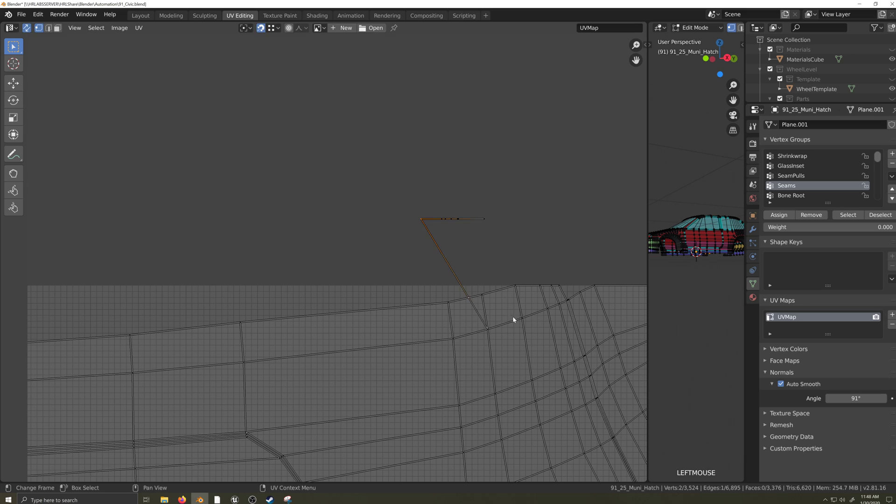
pyautogui.press('g')
pyautogui.click(520, 318)
pyautogui.scroll(-6, 307, 304)
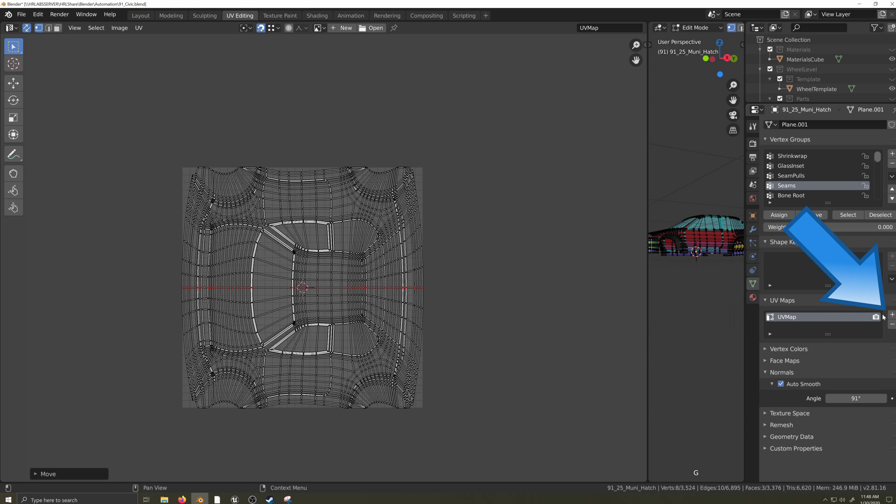
# Add a second UV map to the hatch body and return to the Modeling workspace in Object Mode.
pyautogui.click(892, 314)
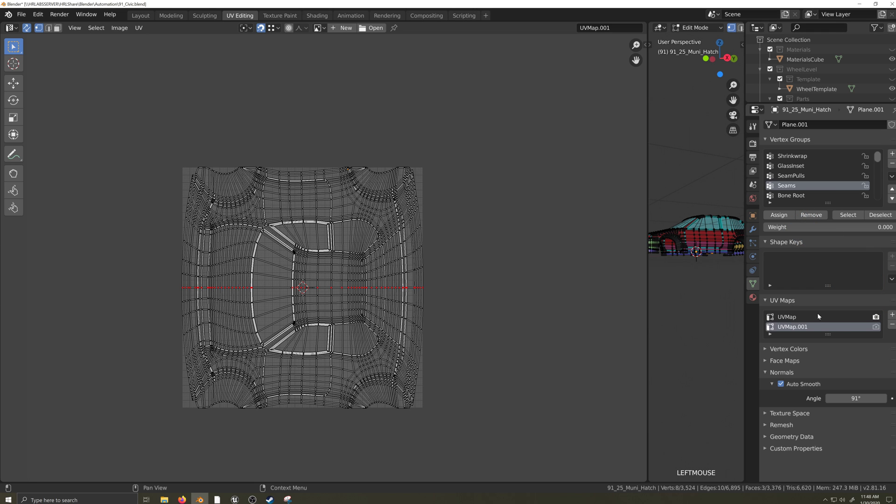
pyautogui.click(170, 15)
pyautogui.press('Tab')
pyautogui.press('`')
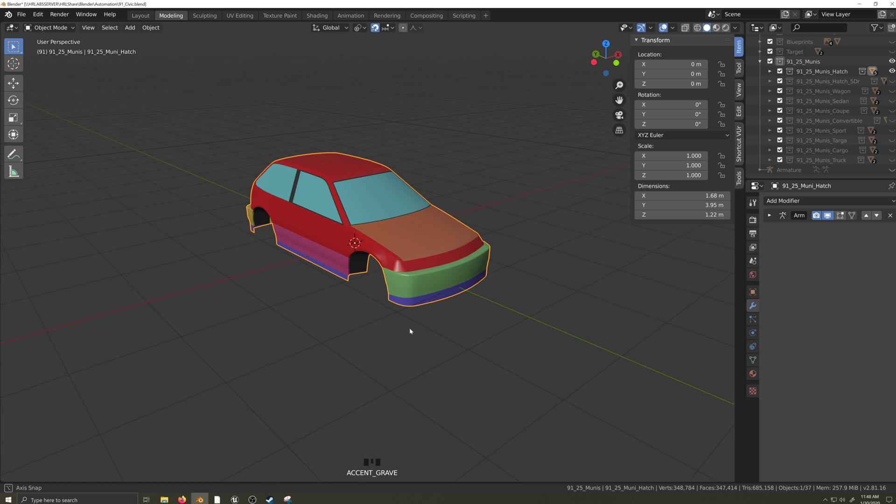
pyautogui.scroll(-5, 380, 316)
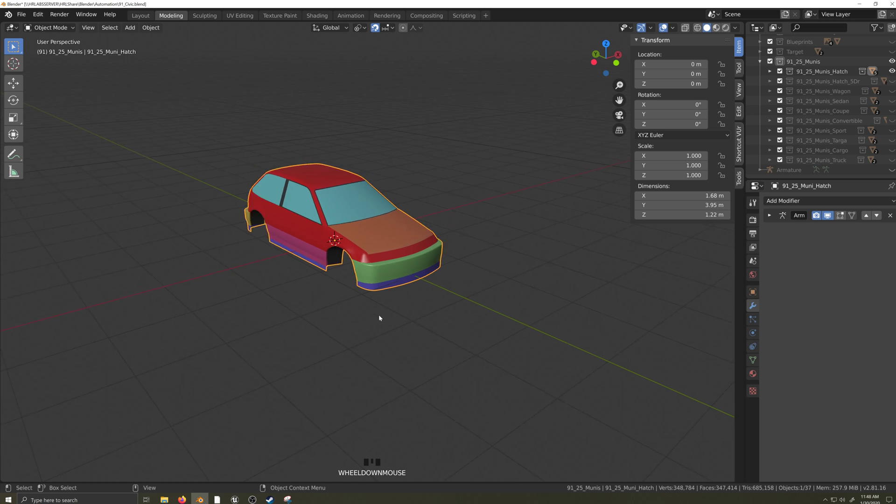
# Hide the 91_25_Munis_Hatch collection, show 91_25_Munis_Hatch_5Dr, and select its car body.
pyautogui.click(891, 71)
pyautogui.click(892, 80)
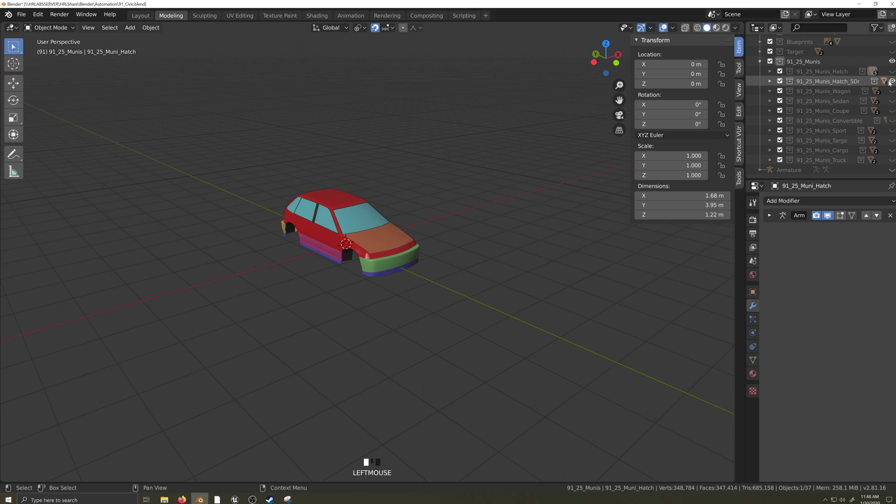
pyautogui.click(365, 261)
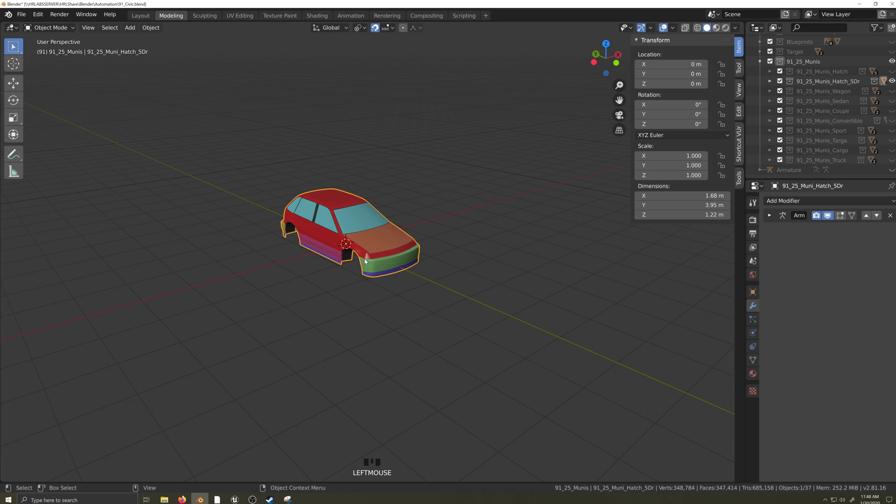